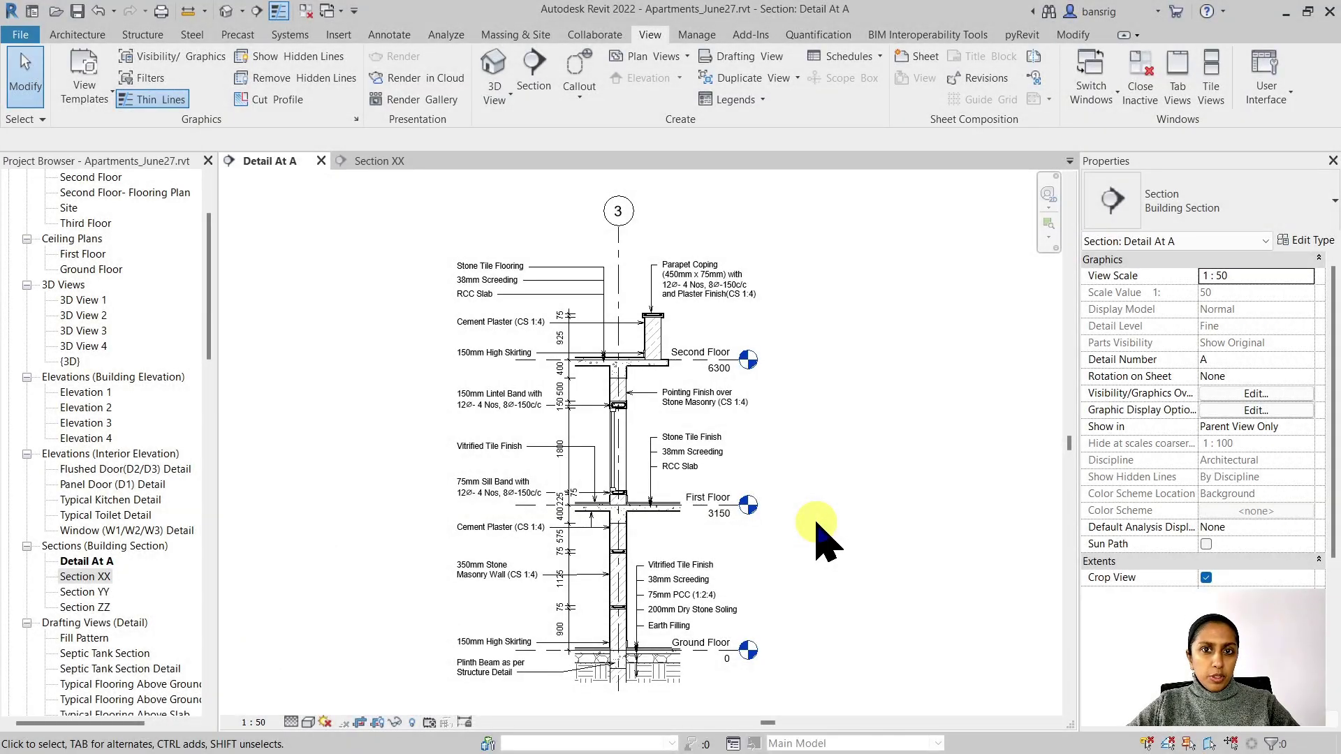
Glance at Section XX, return to Detail At A, and zoom in on the concrete bands.
{"action": "left_click", "coordinate": [367, 163]}
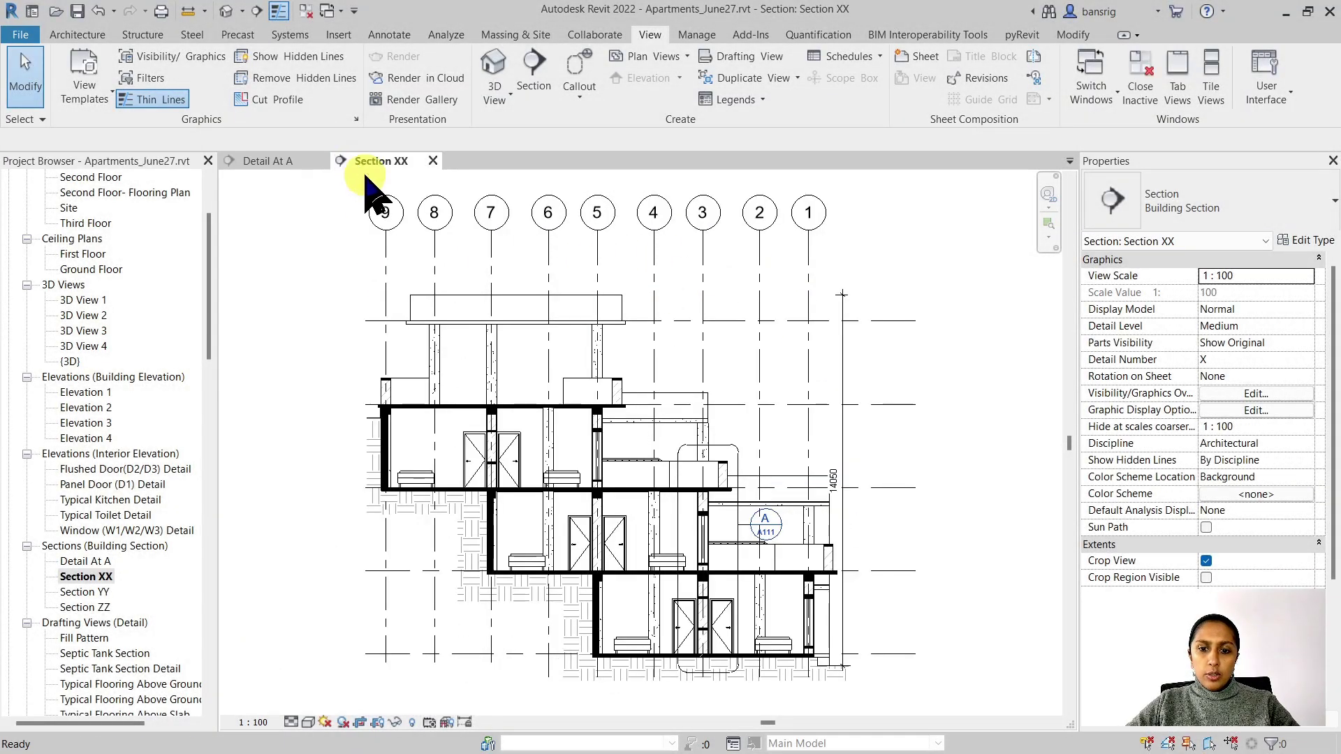
{"action": "left_click", "coordinate": [280, 163]}
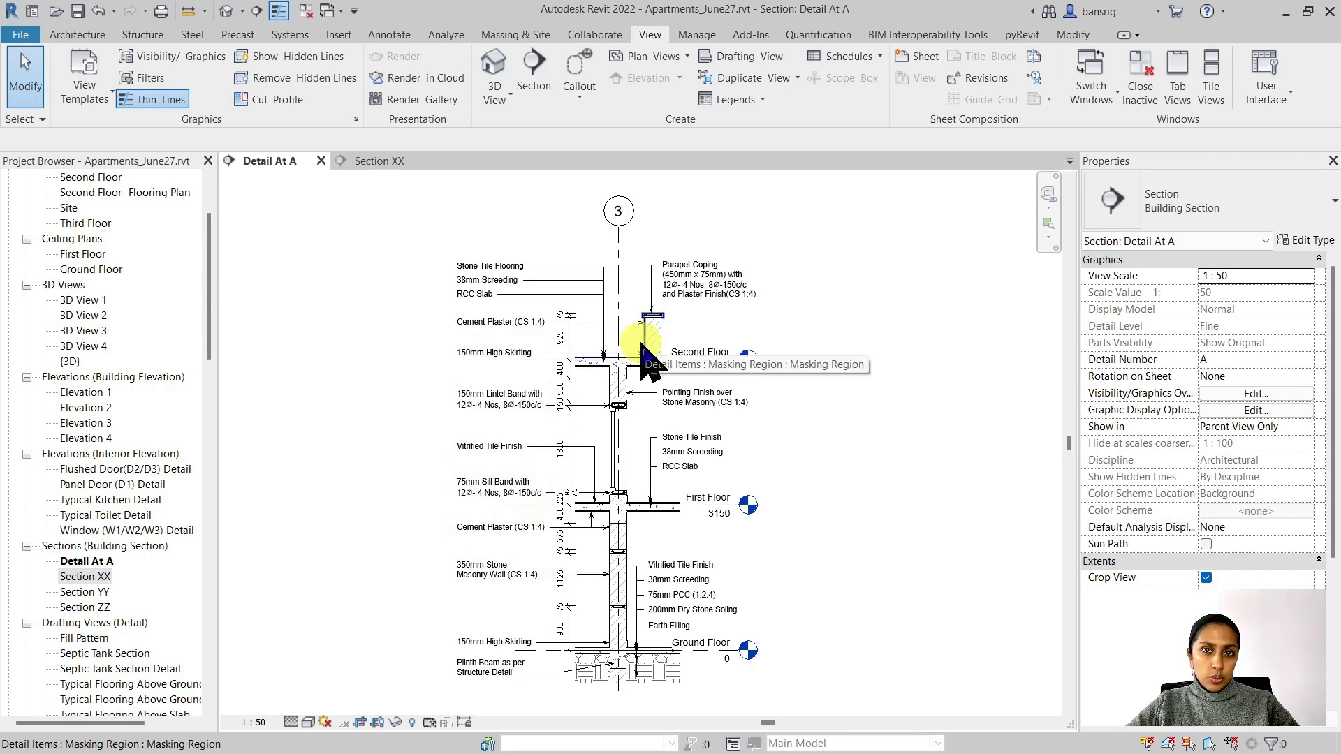
{"action": "scroll", "coordinate": [615, 629], "scroll_direction": "up", "scroll_amount": 5}
{"action": "scroll", "coordinate": [582, 601], "scroll_direction": "up", "scroll_amount": 2}
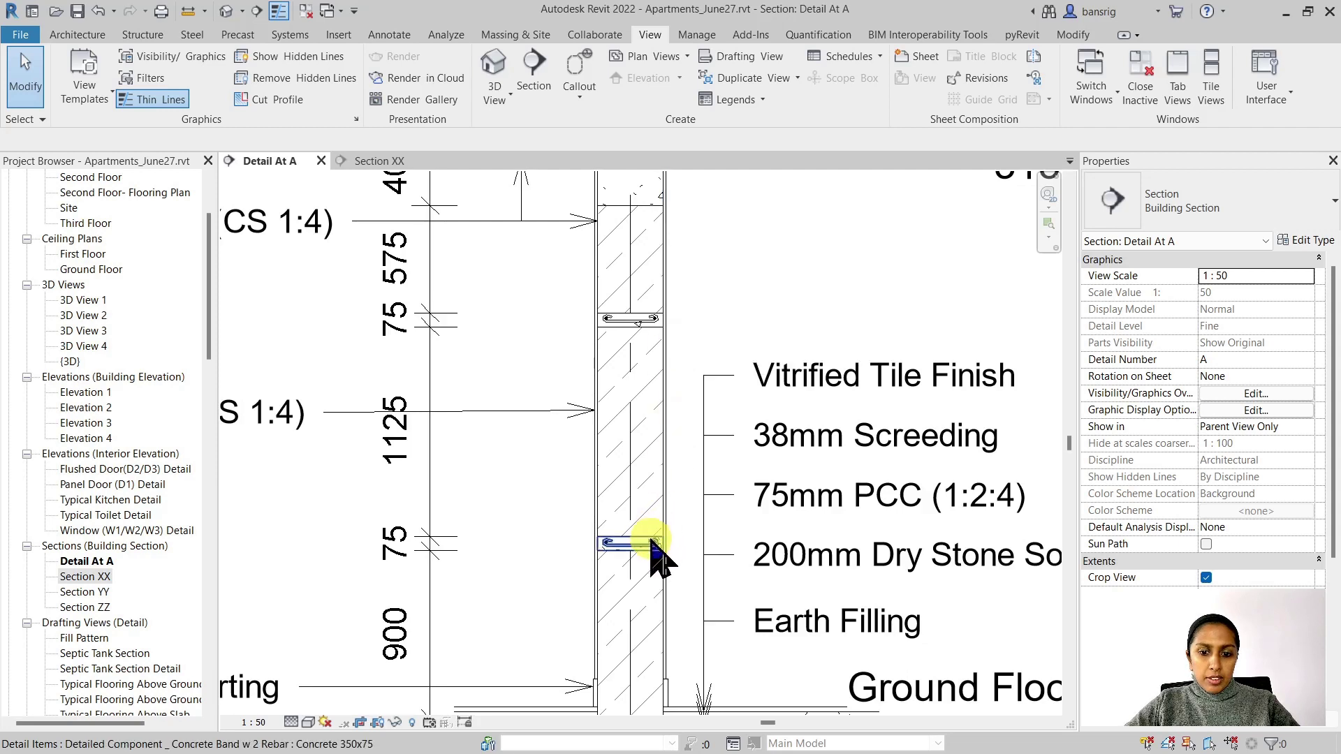
{"action": "left_click", "coordinate": [644, 544]}
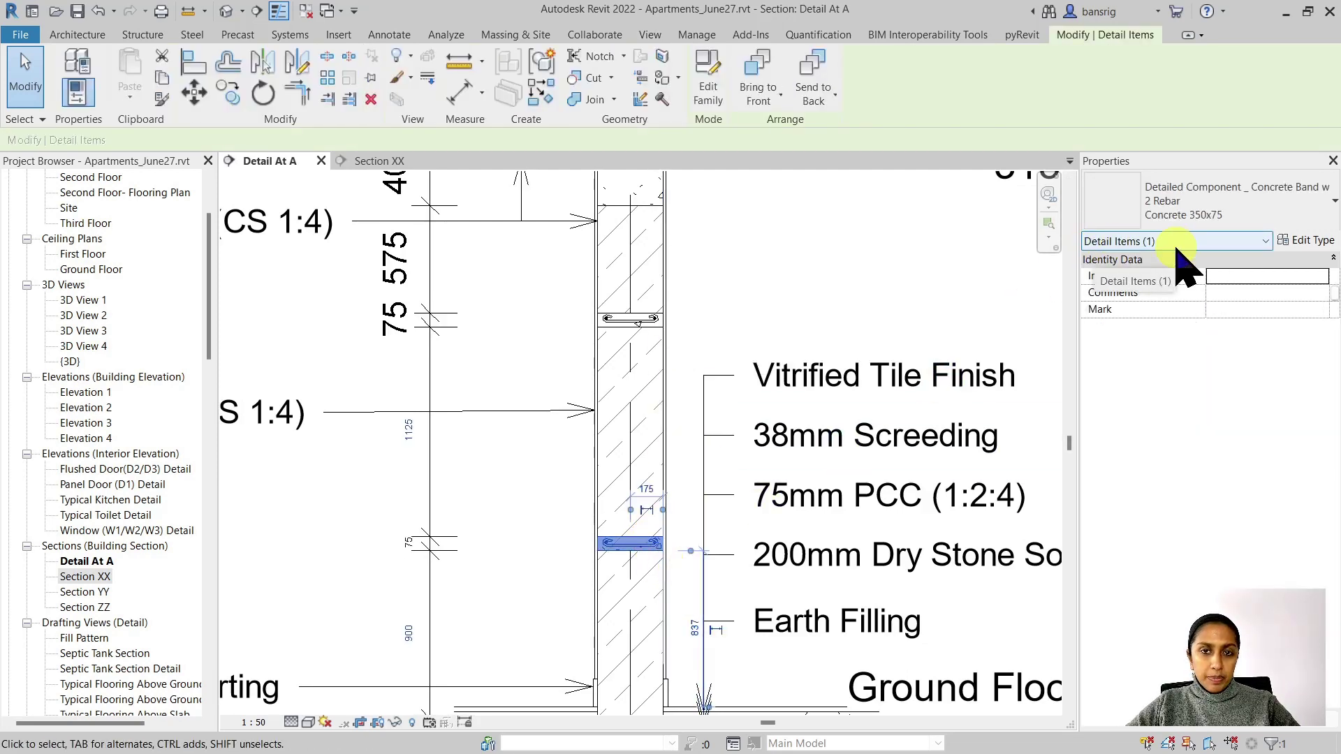
{"action": "key", "text": "Escape"}
Select a concrete band and all its instances visible in the Detail At A view.
{"action": "scroll", "coordinate": [620, 573], "scroll_direction": "up", "scroll_amount": 5}
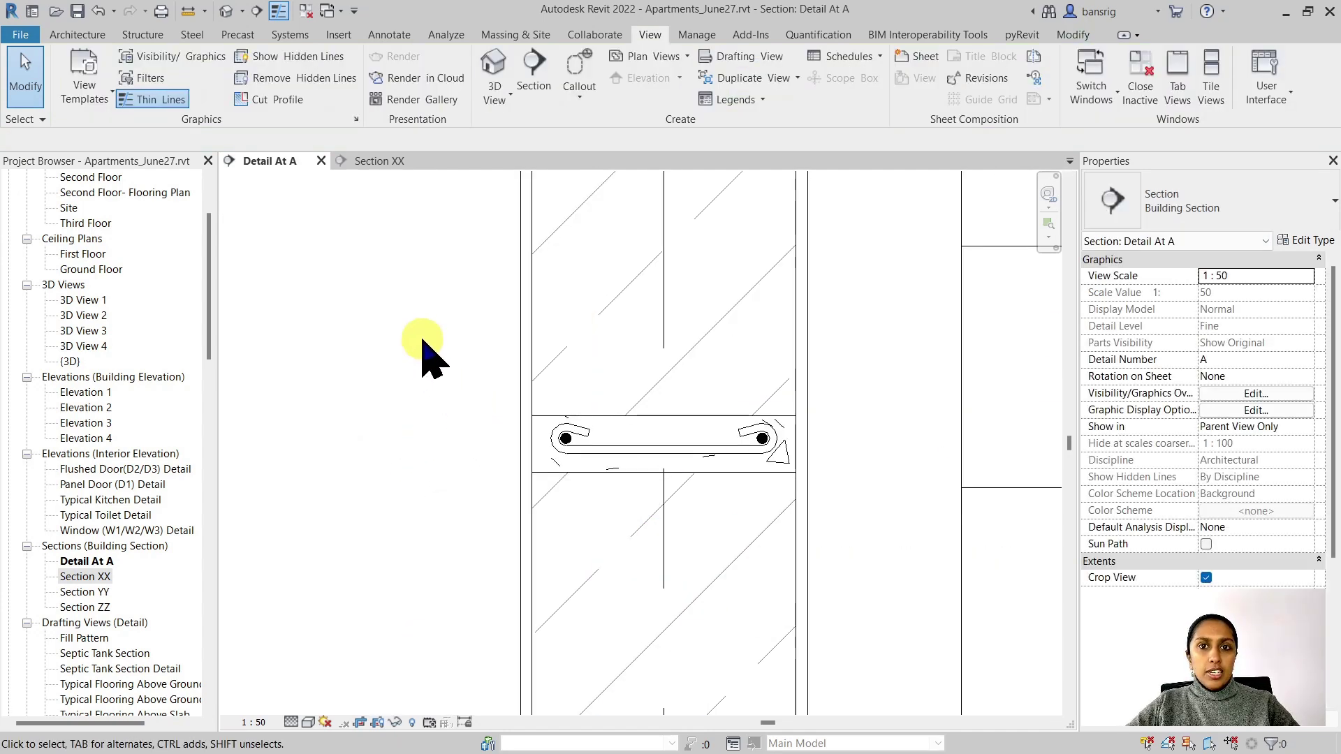
{"action": "left_click", "coordinate": [575, 429]}
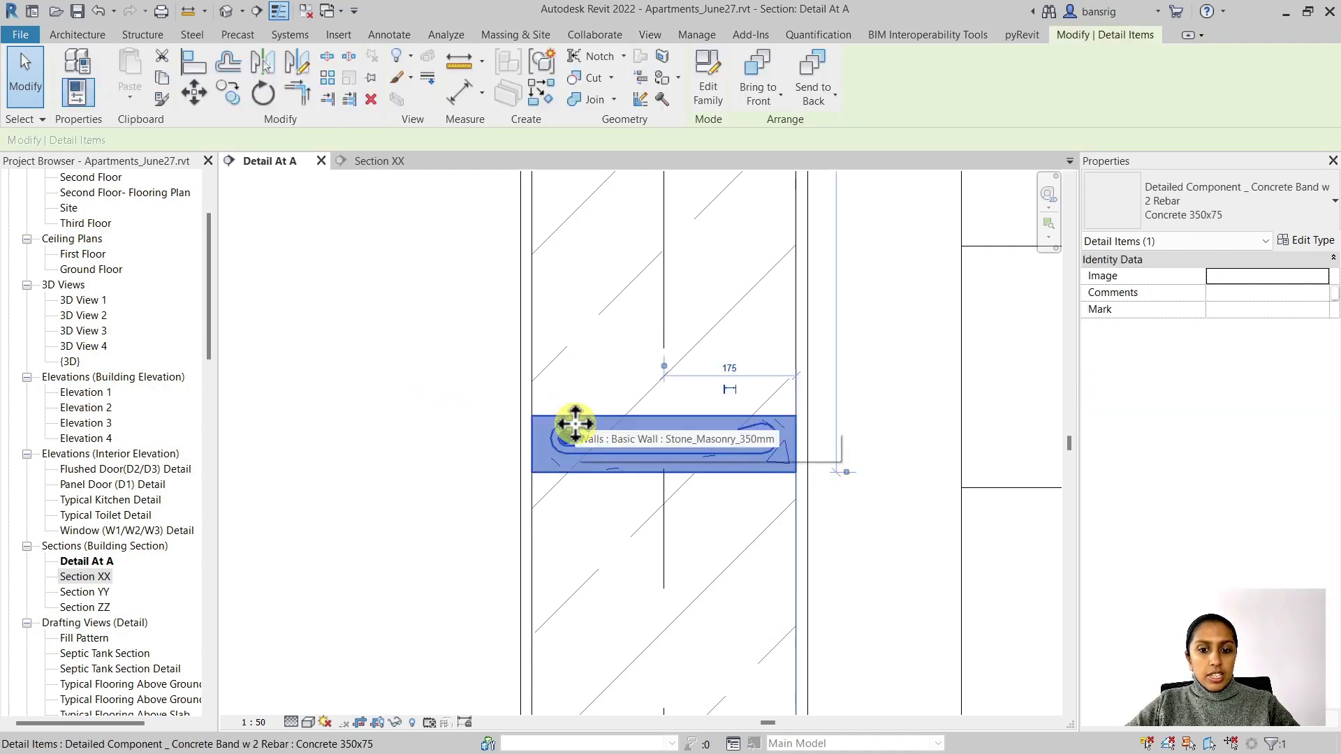
{"action": "right_click", "coordinate": [577, 429]}
{"action": "left_click", "coordinate": [672, 557]}
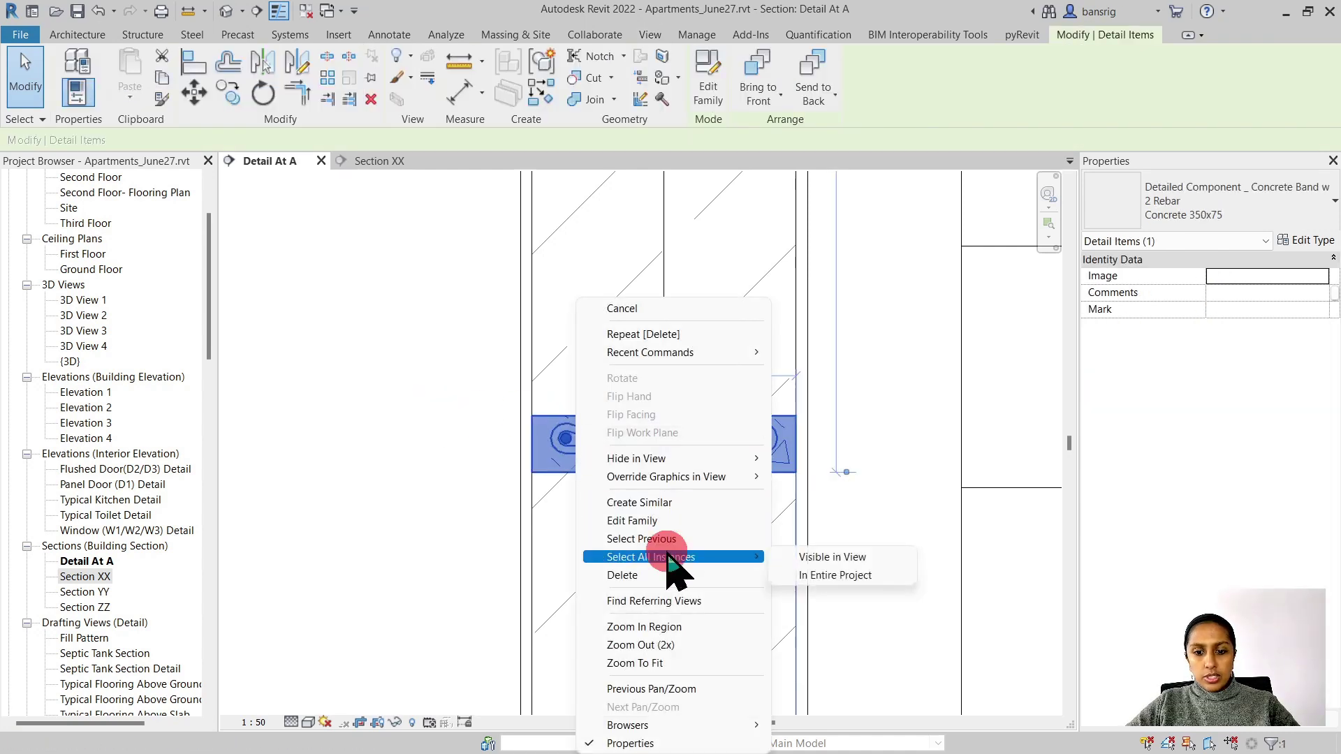
{"action": "left_click", "coordinate": [819, 557]}
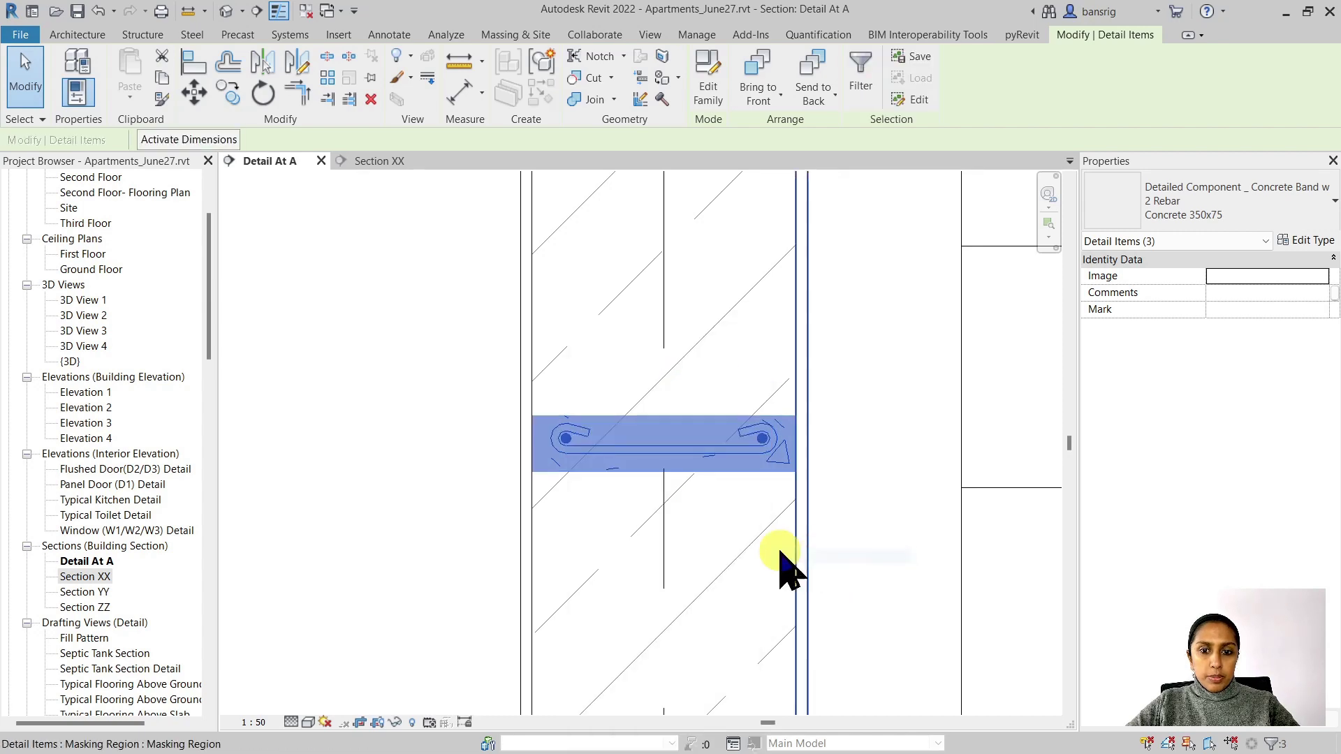
{"action": "scroll", "coordinate": [672, 552], "scroll_direction": "down", "scroll_amount": 5}
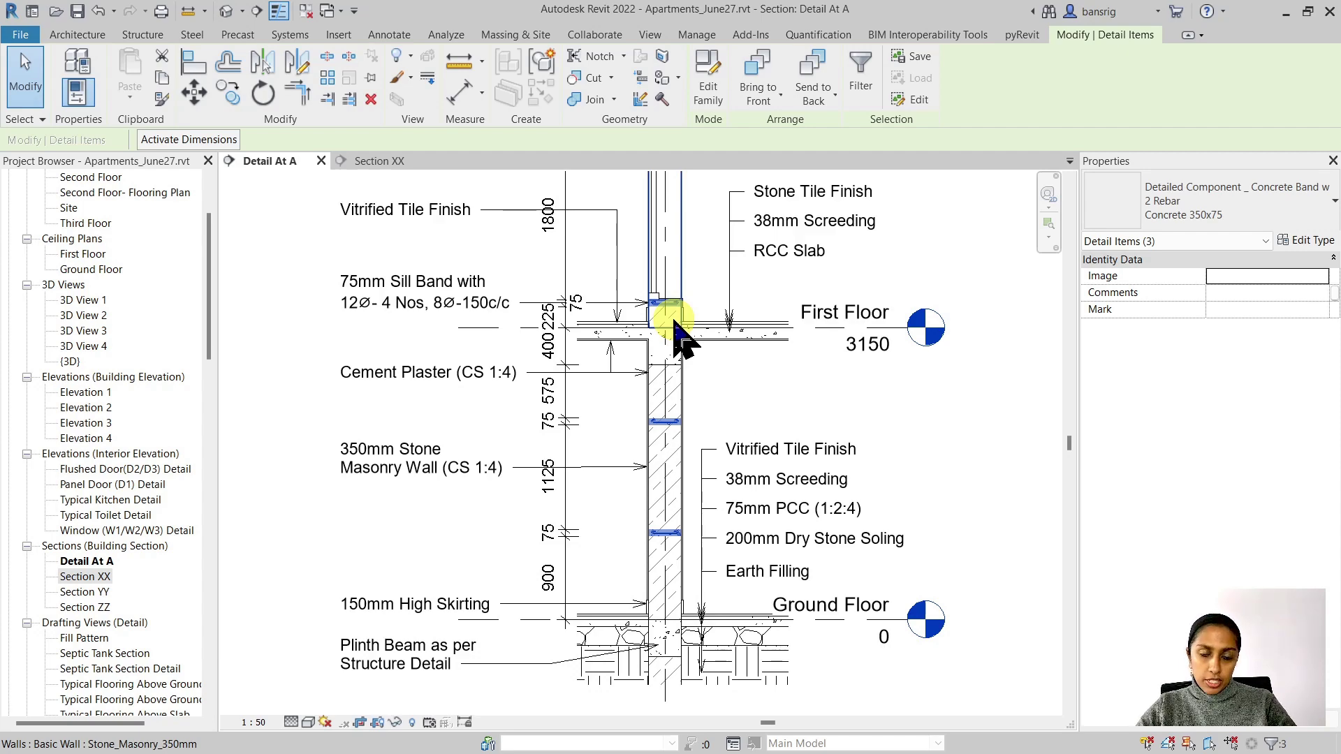
Hide the Double Shutter Casement 1200 x 1800 window element in Detail At A.
{"action": "key", "text": "Escape"}
{"action": "scroll", "coordinate": [656, 391], "scroll_direction": "down", "scroll_amount": 2}
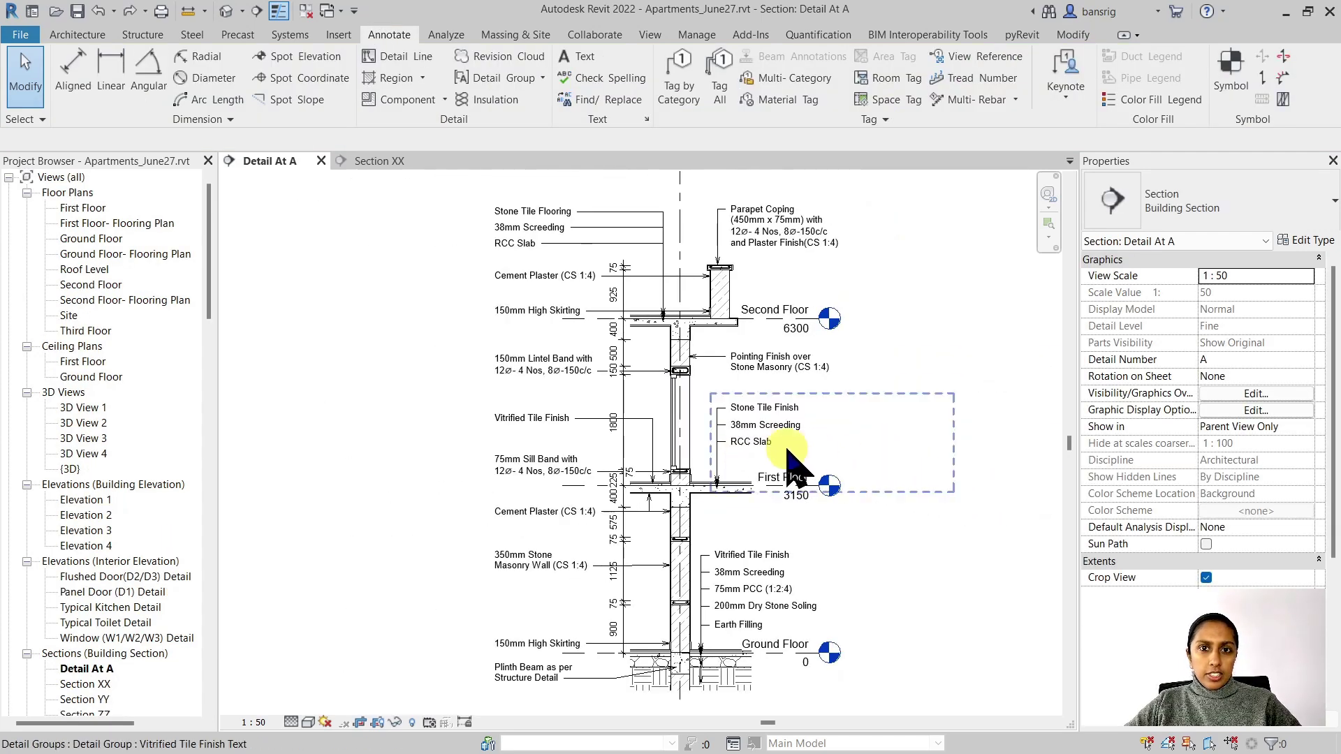
{"action": "scroll", "coordinate": [688, 426], "scroll_direction": "up", "scroll_amount": 3}
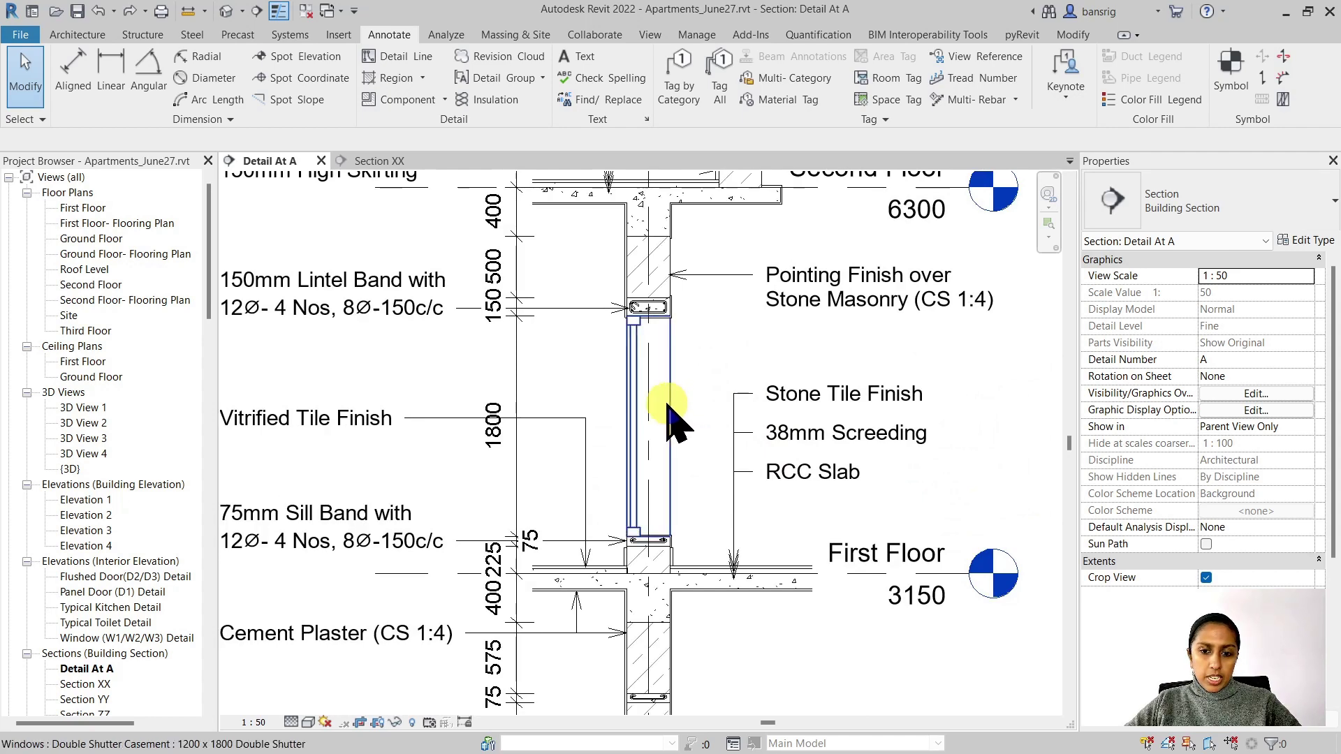
{"action": "scroll", "coordinate": [674, 419], "scroll_direction": "up", "scroll_amount": 2}
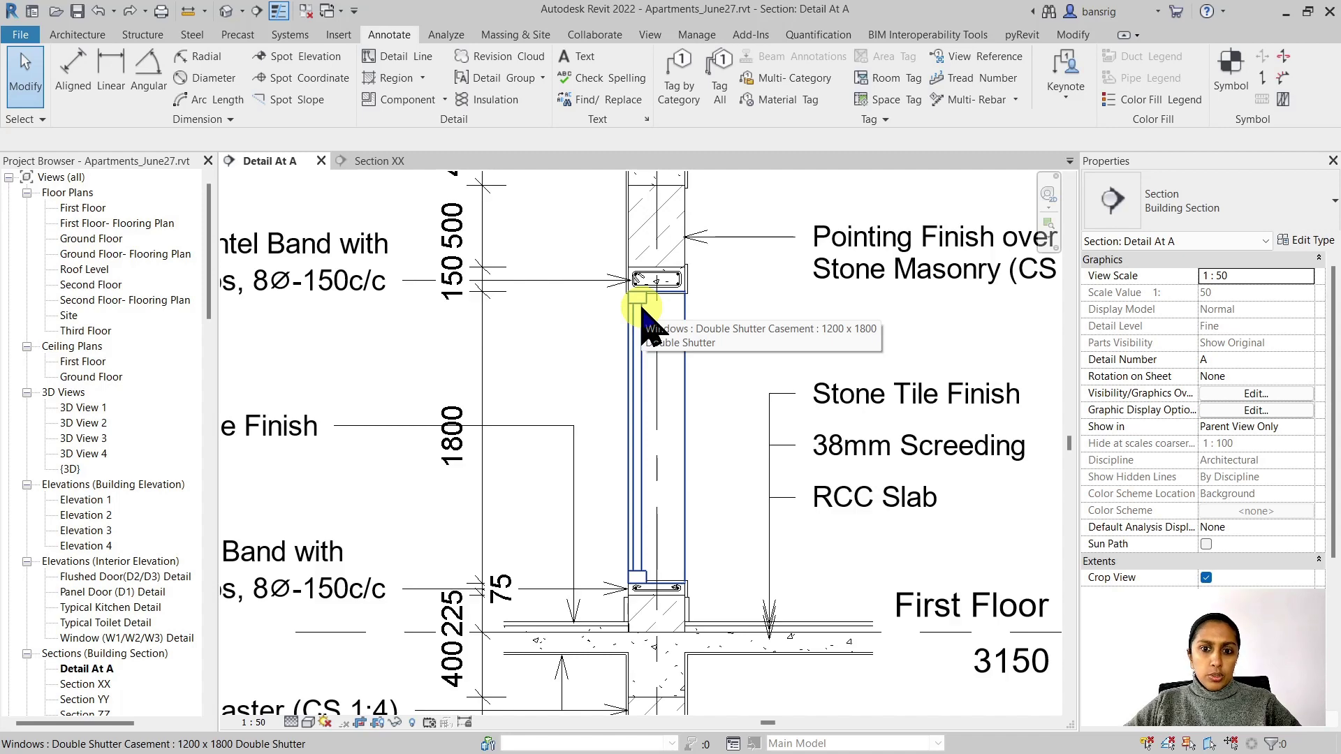
{"action": "left_click", "coordinate": [635, 335]}
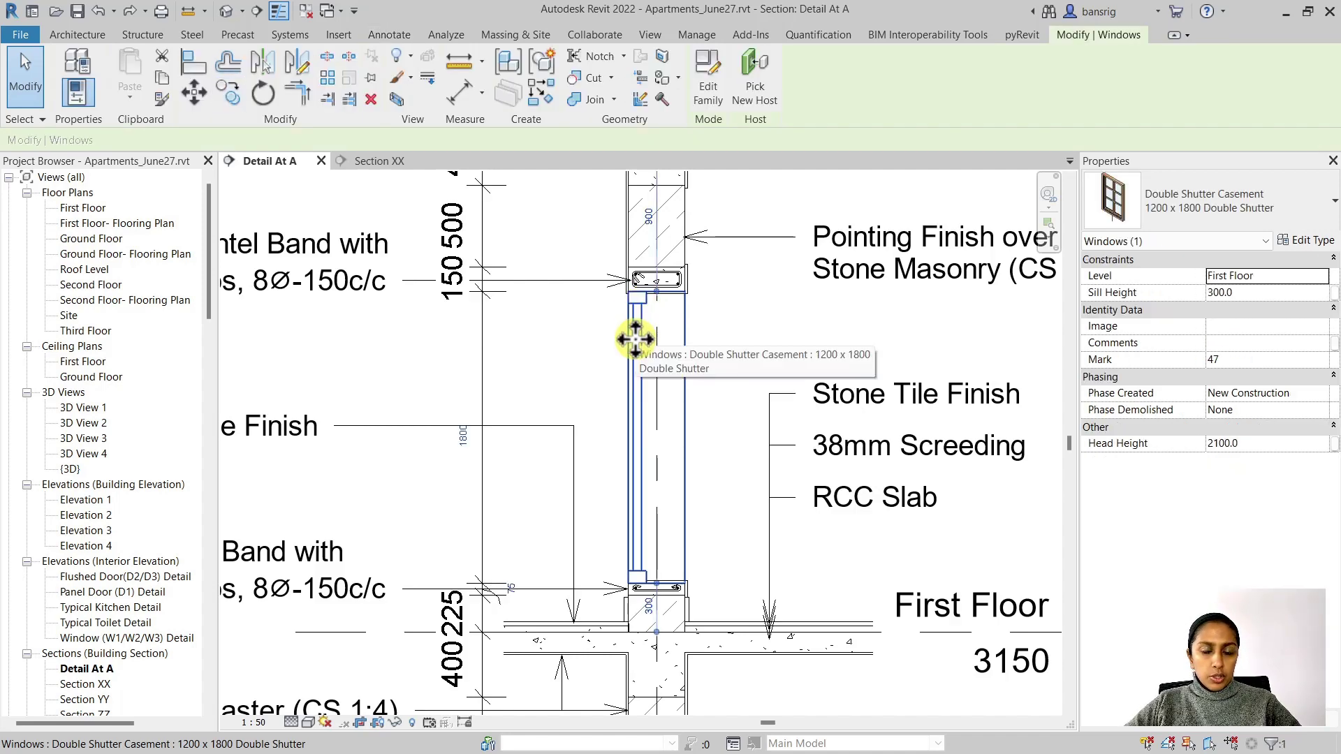
{"action": "right_click", "coordinate": [637, 299]}
{"action": "mouse_move", "coordinate": [733, 458]}
{"action": "left_click", "coordinate": [865, 461]}
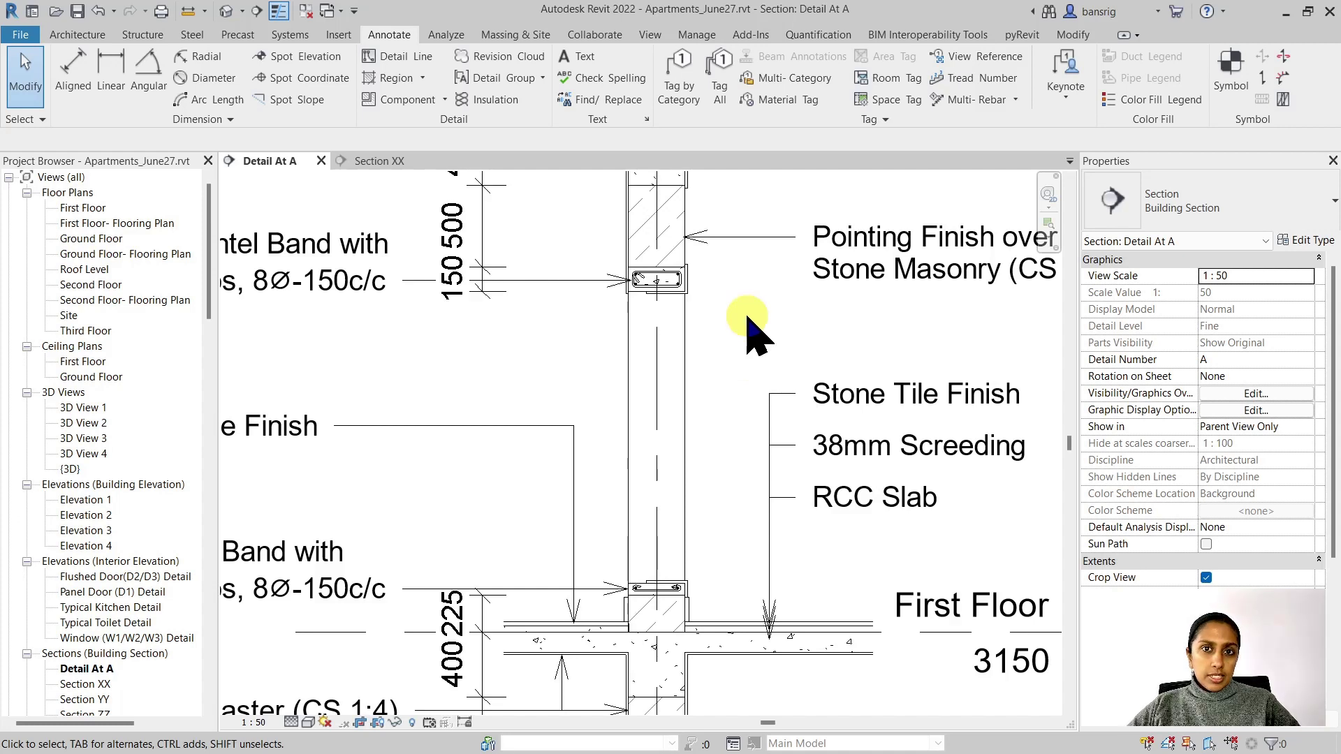
Load M_Aluminum Fixed Window-Head-Section from Detail Items > Div 08 > 08500-Windows > 08520-Aluminum Windows.
{"action": "left_click", "coordinate": [414, 102]}
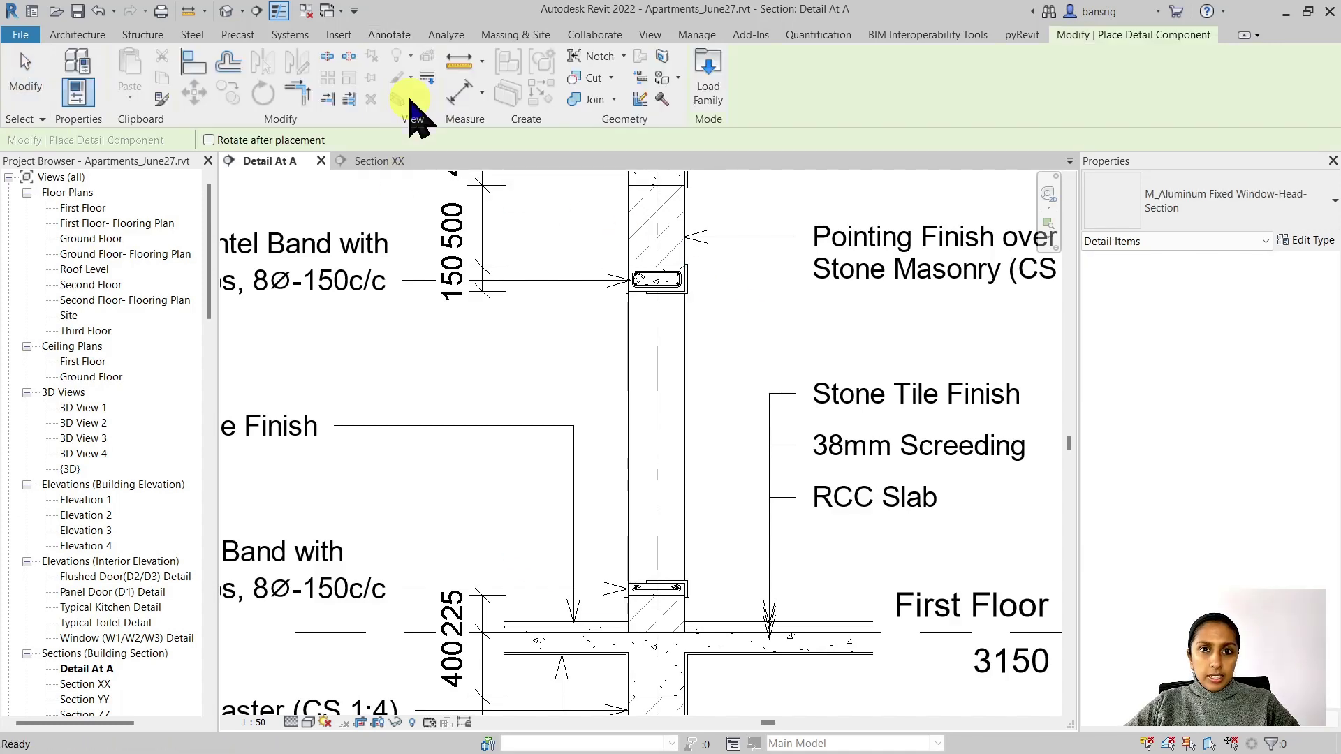
{"action": "left_click", "coordinate": [709, 80]}
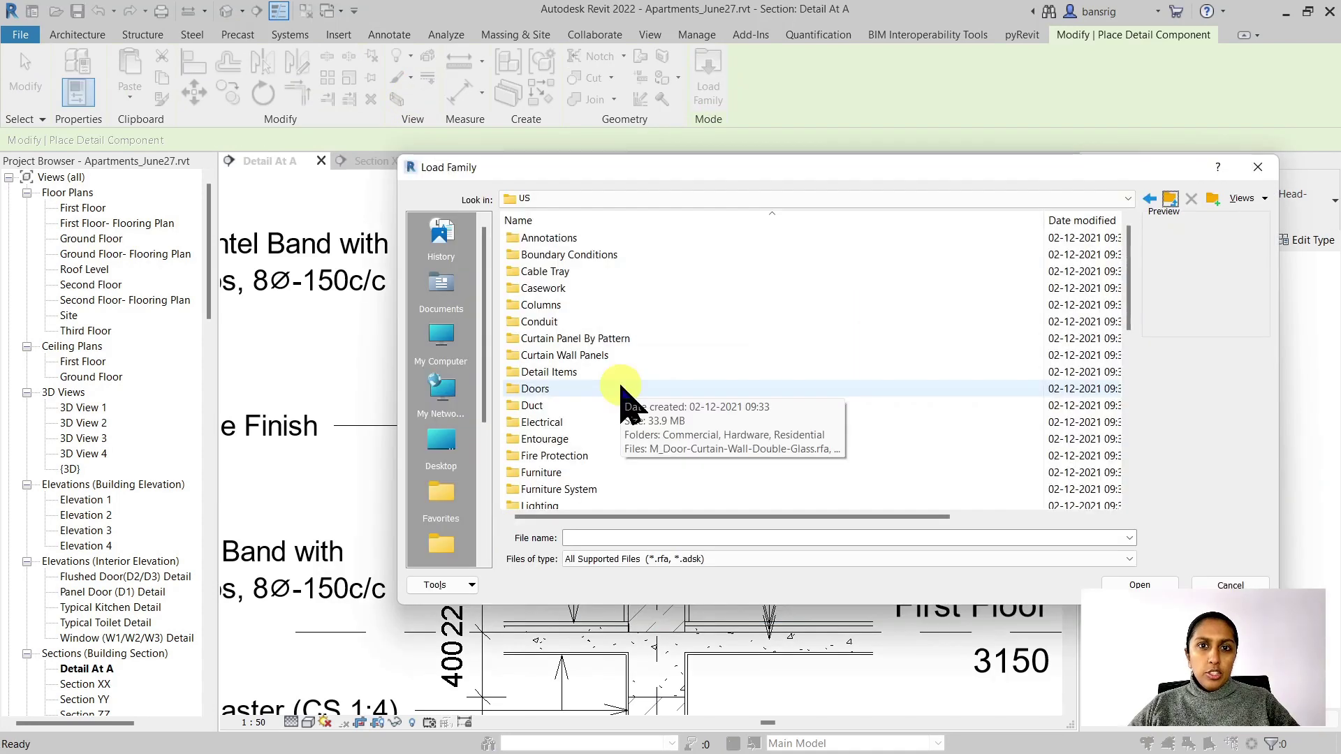
{"action": "left_click", "coordinate": [601, 373]}
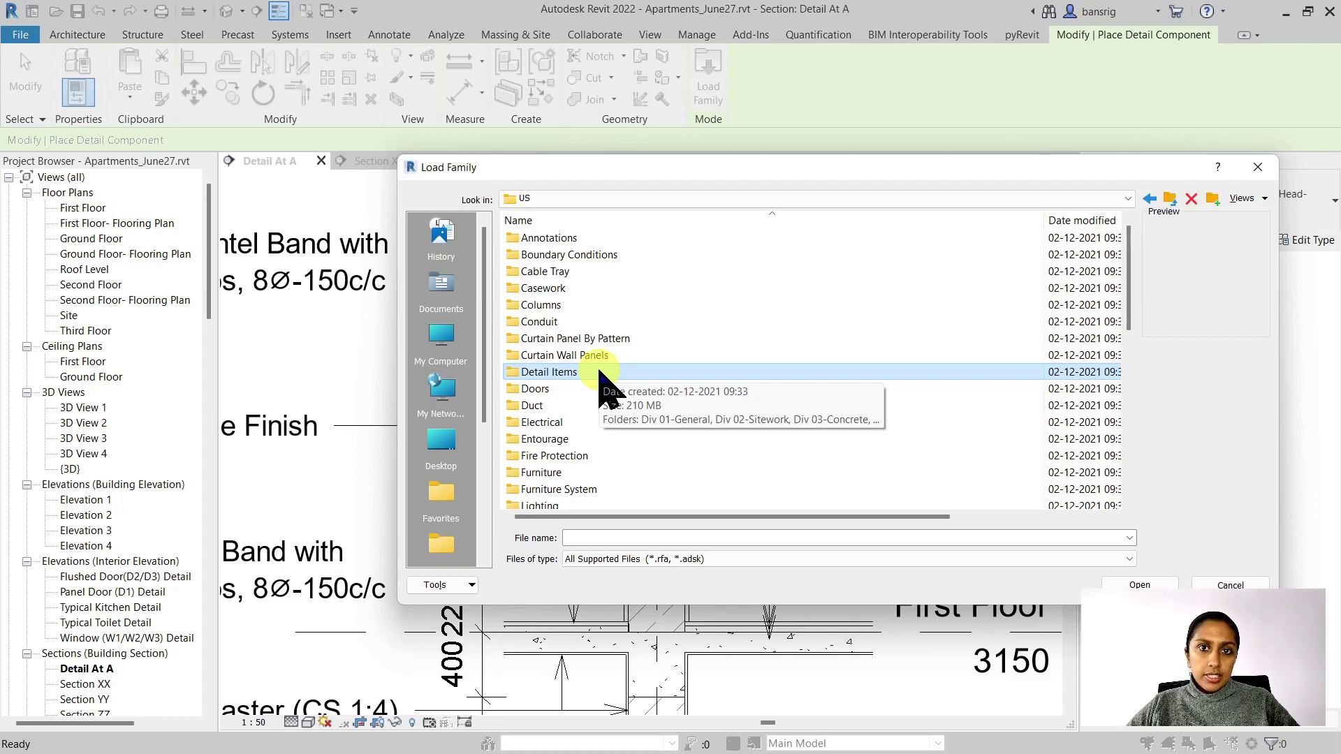
{"action": "double_click", "coordinate": [599, 372]}
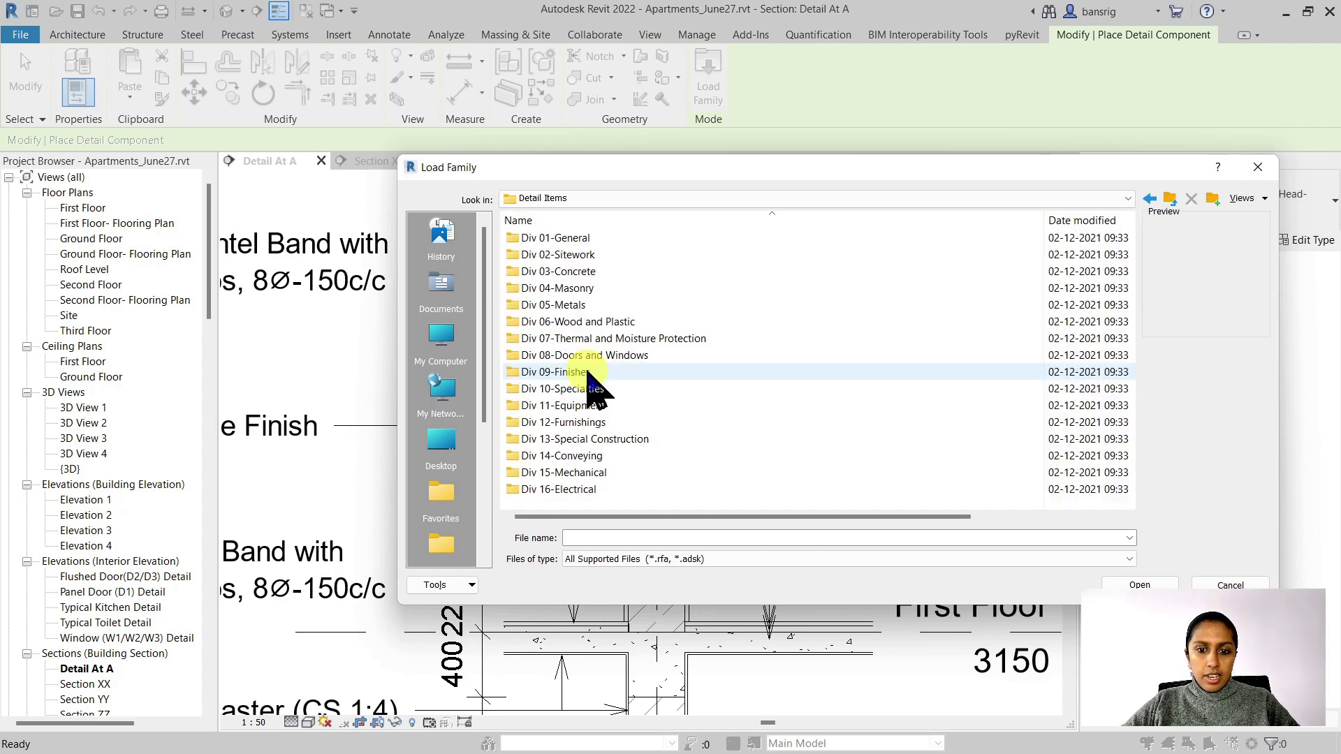
{"action": "double_click", "coordinate": [600, 355]}
{"action": "double_click", "coordinate": [569, 305]}
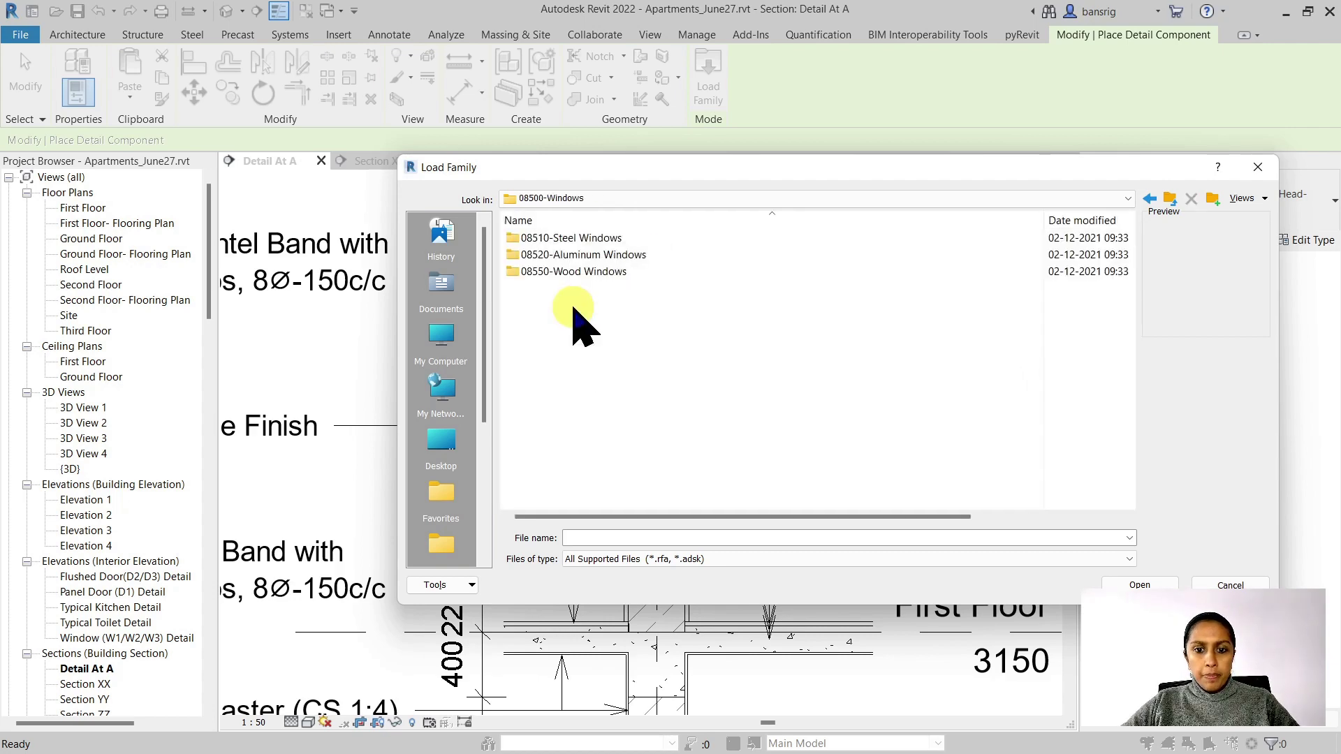
{"action": "double_click", "coordinate": [574, 255]}
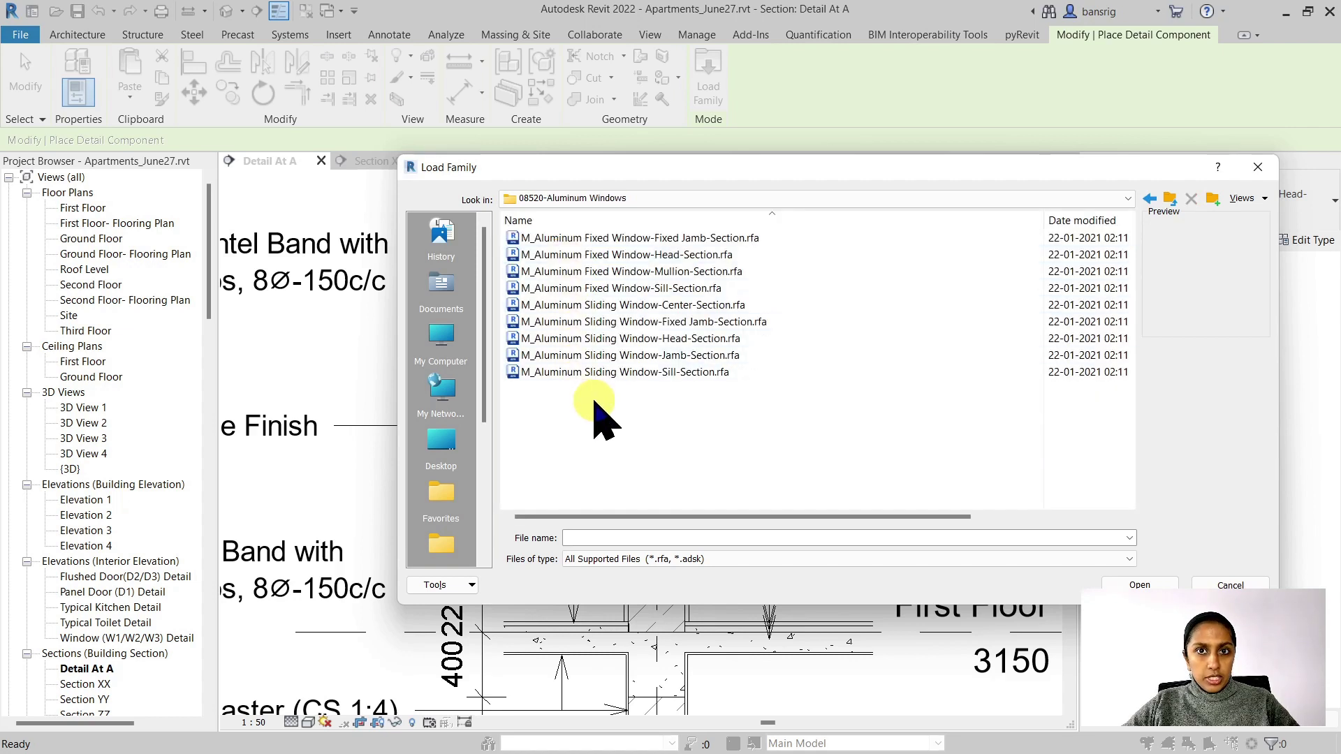
{"action": "left_click", "coordinate": [667, 255]}
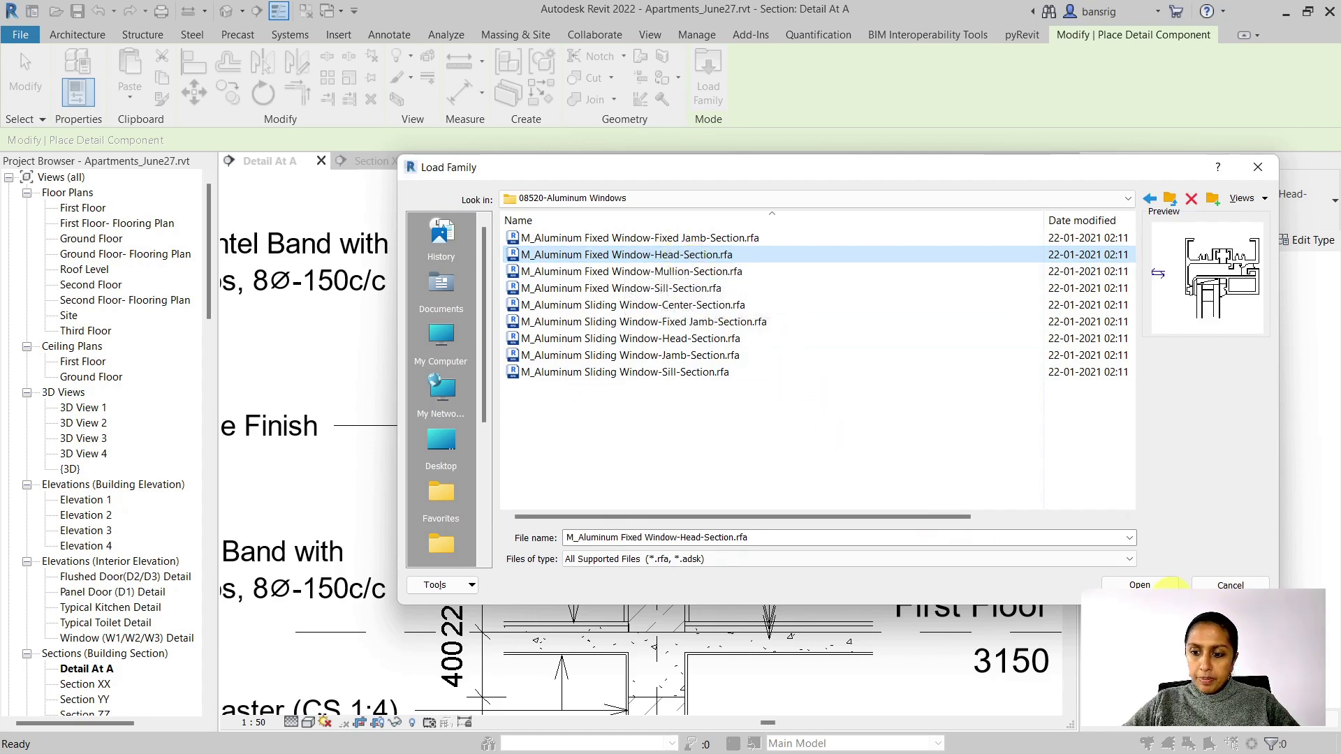
{"action": "left_click", "coordinate": [1126, 584]}
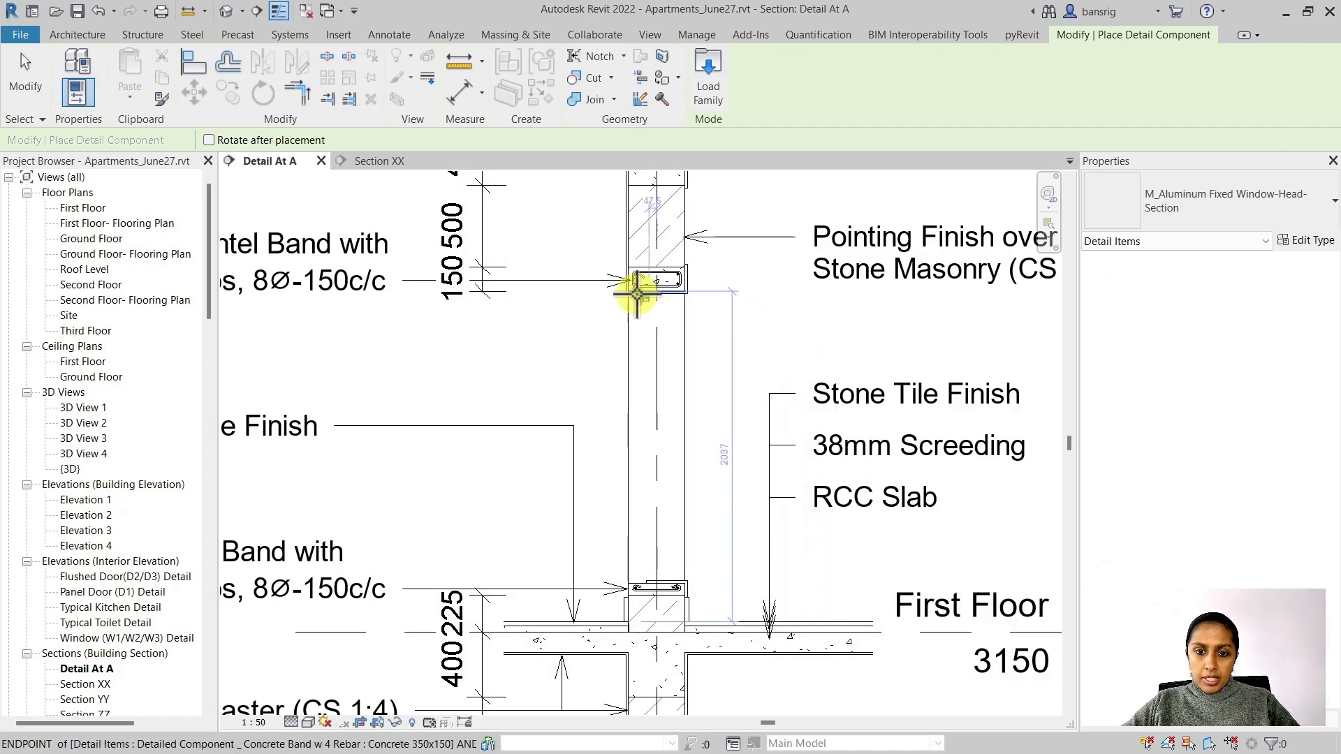
Place the aluminium window head under the upper concrete band and review its type properties.
{"action": "scroll", "coordinate": [634, 290], "scroll_direction": "up", "scroll_amount": 5}
{"action": "left_click", "coordinate": [610, 271]}
{"action": "key", "text": "Escape"}
{"action": "key", "text": "Escape"}
{"action": "scroll", "coordinate": [644, 447], "scroll_direction": "up", "scroll_amount": 3}
{"action": "left_click", "coordinate": [644, 447]}
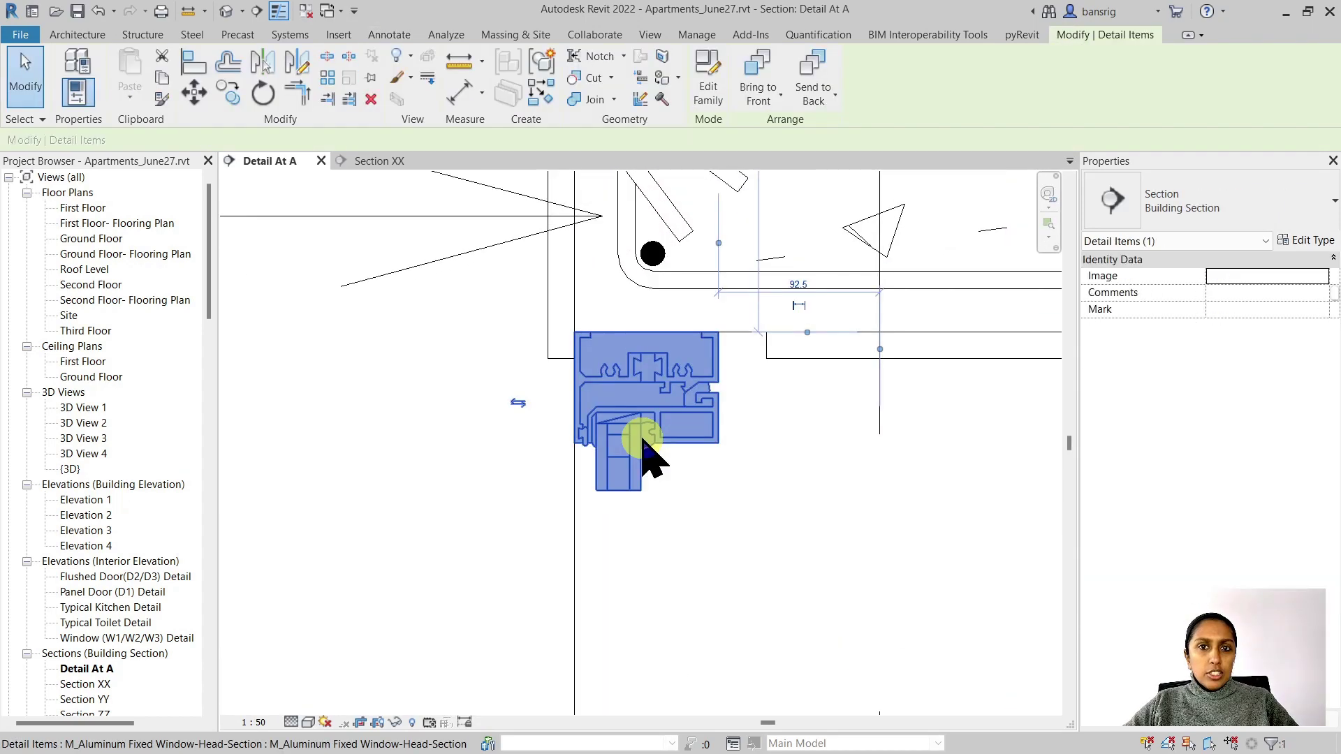
{"action": "left_click", "coordinate": [1243, 210]}
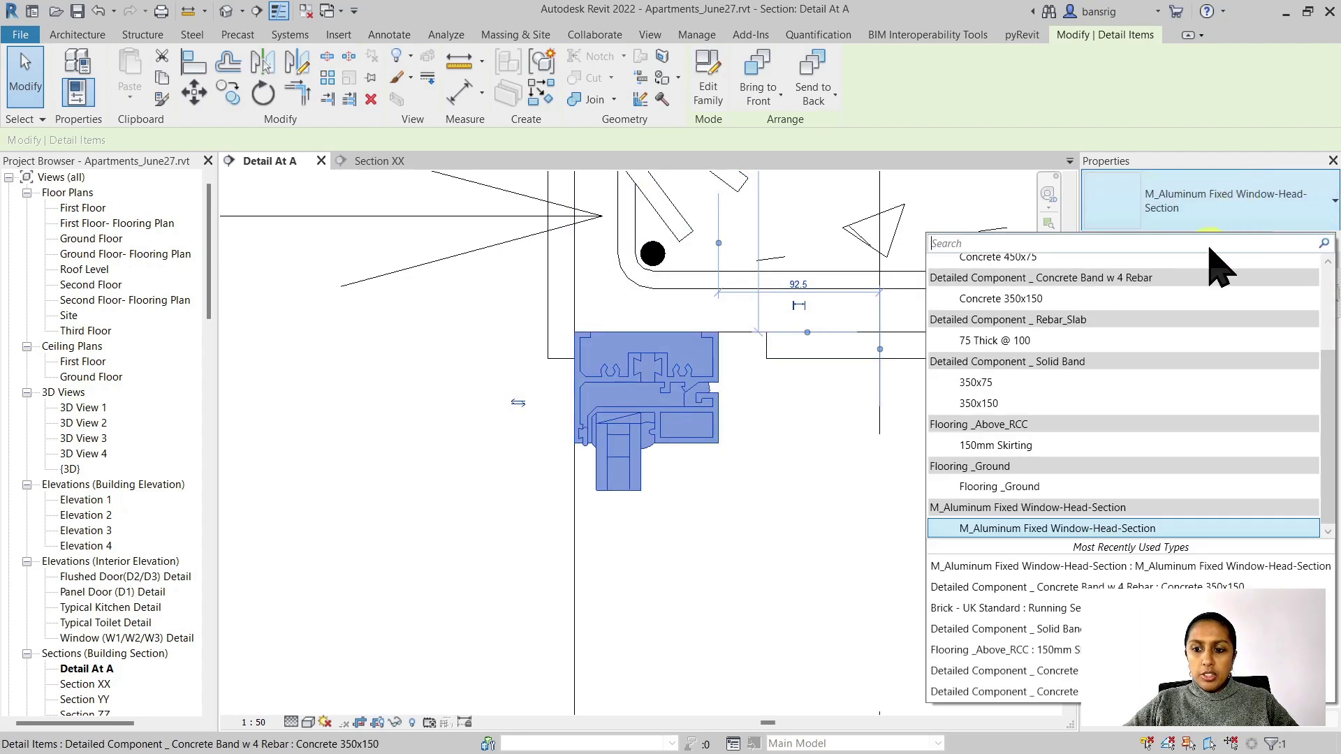
{"action": "left_click", "coordinate": [1012, 555]}
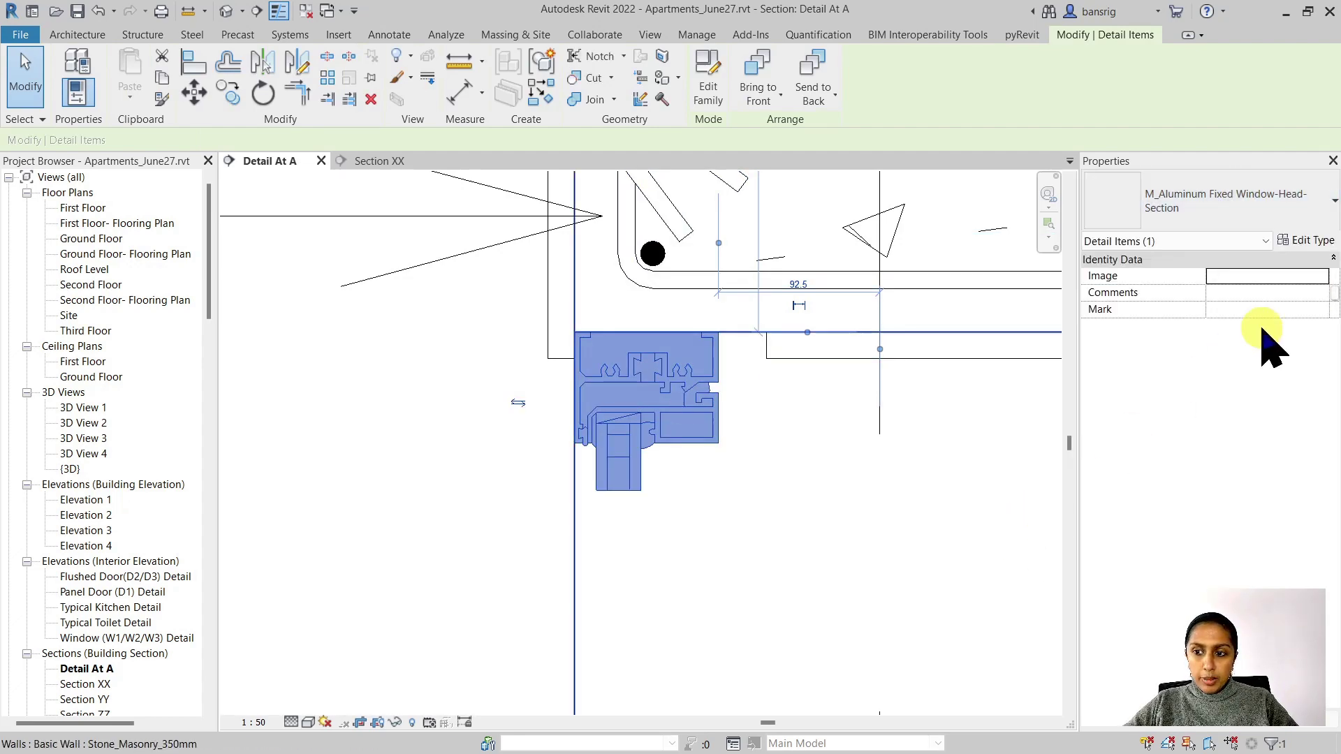
{"action": "left_click", "coordinate": [1306, 240]}
{"action": "scroll", "coordinate": [887, 419], "scroll_direction": "down", "scroll_amount": 1}
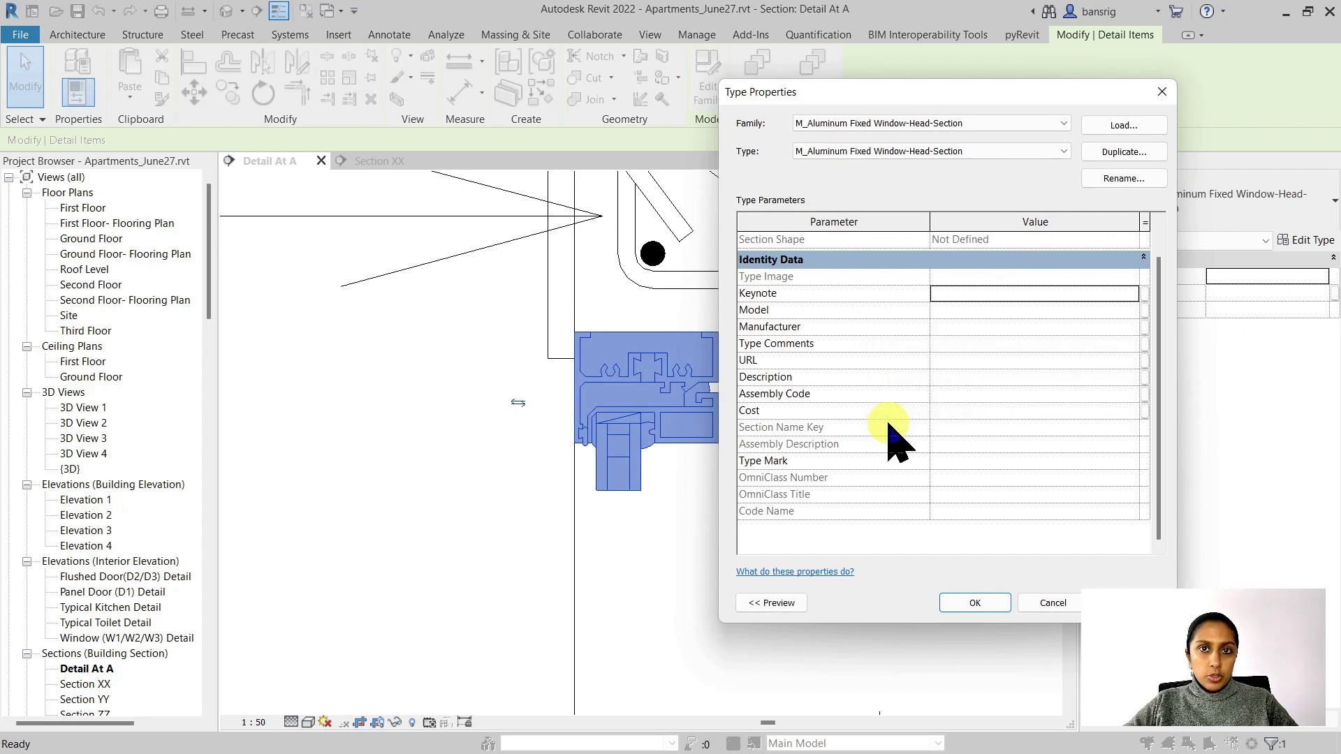
{"action": "key", "text": "Escape"}
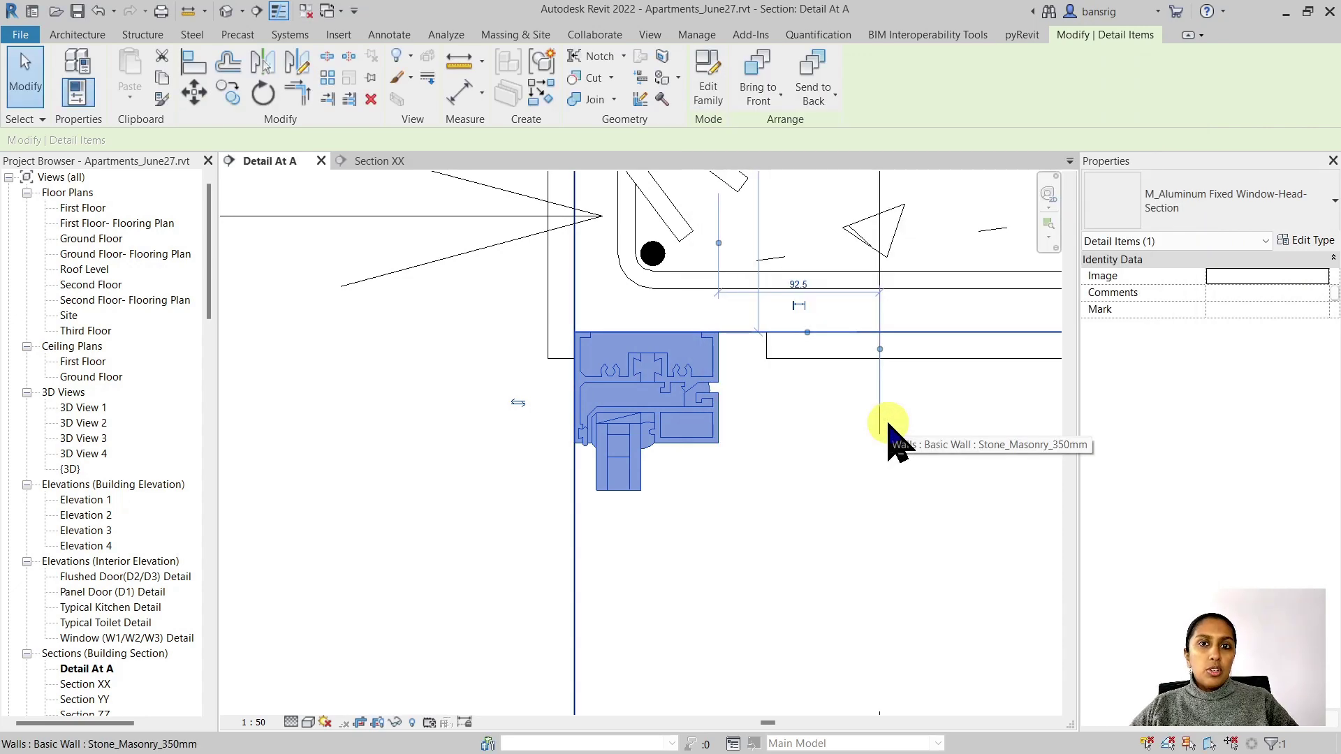
{"action": "scroll", "coordinate": [644, 413], "scroll_direction": "down", "scroll_amount": 5}
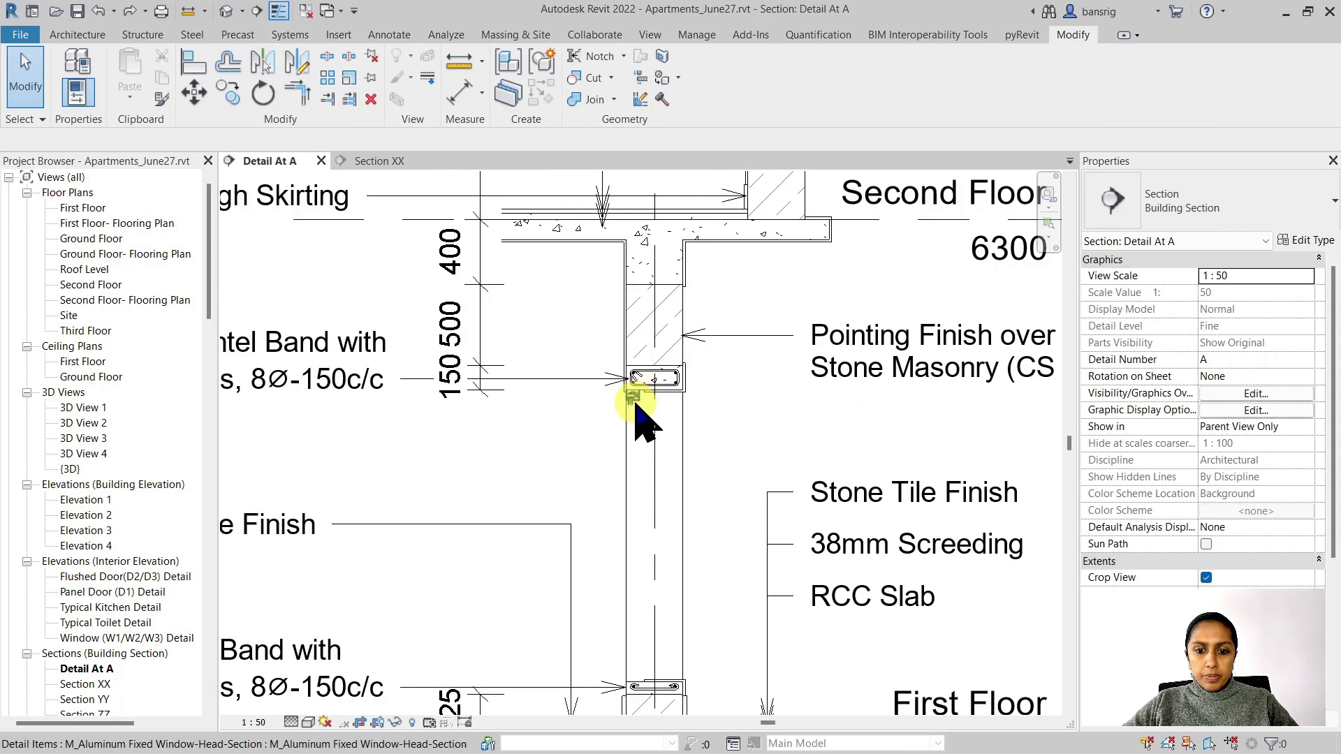
Mirror a copy of the window head down to the lower lintel band.
{"action": "left_click", "coordinate": [298, 81]}
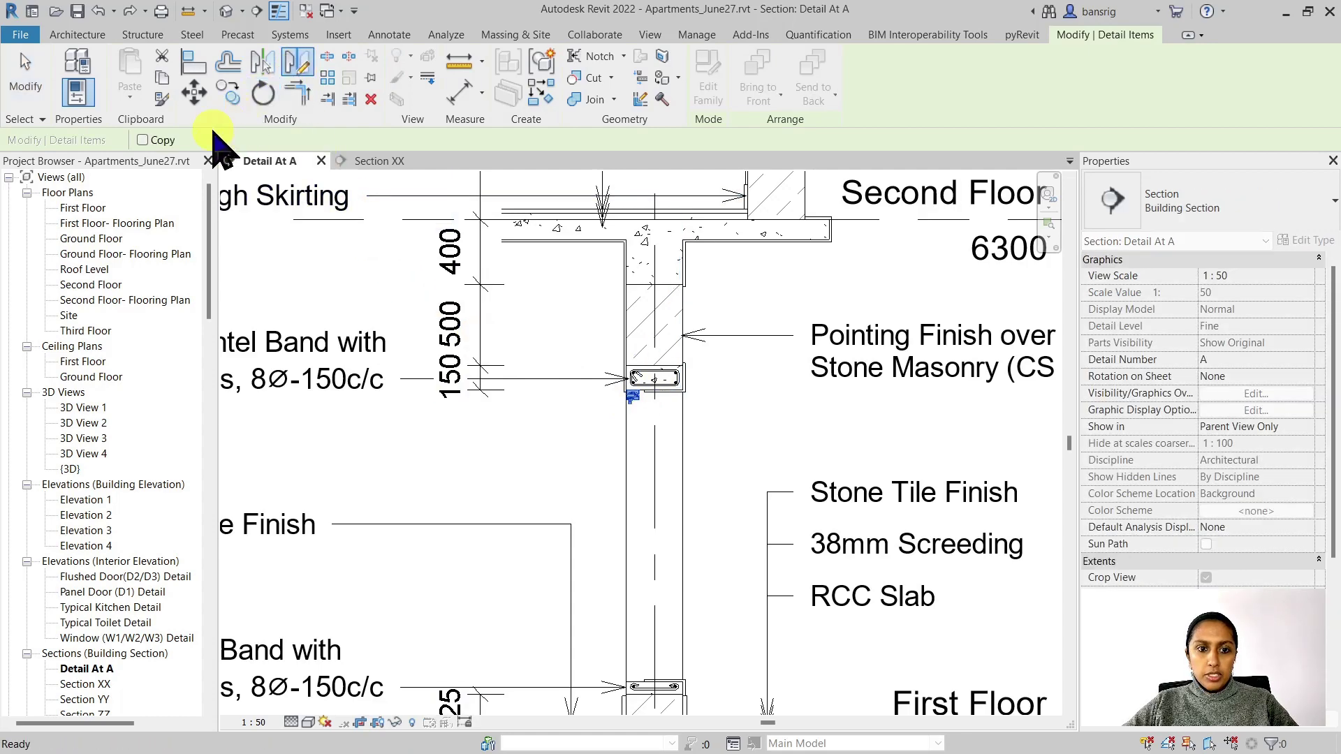
{"action": "left_click", "coordinate": [622, 537]}
{"action": "left_click", "coordinate": [710, 538]}
{"action": "key", "text": "Escape"}
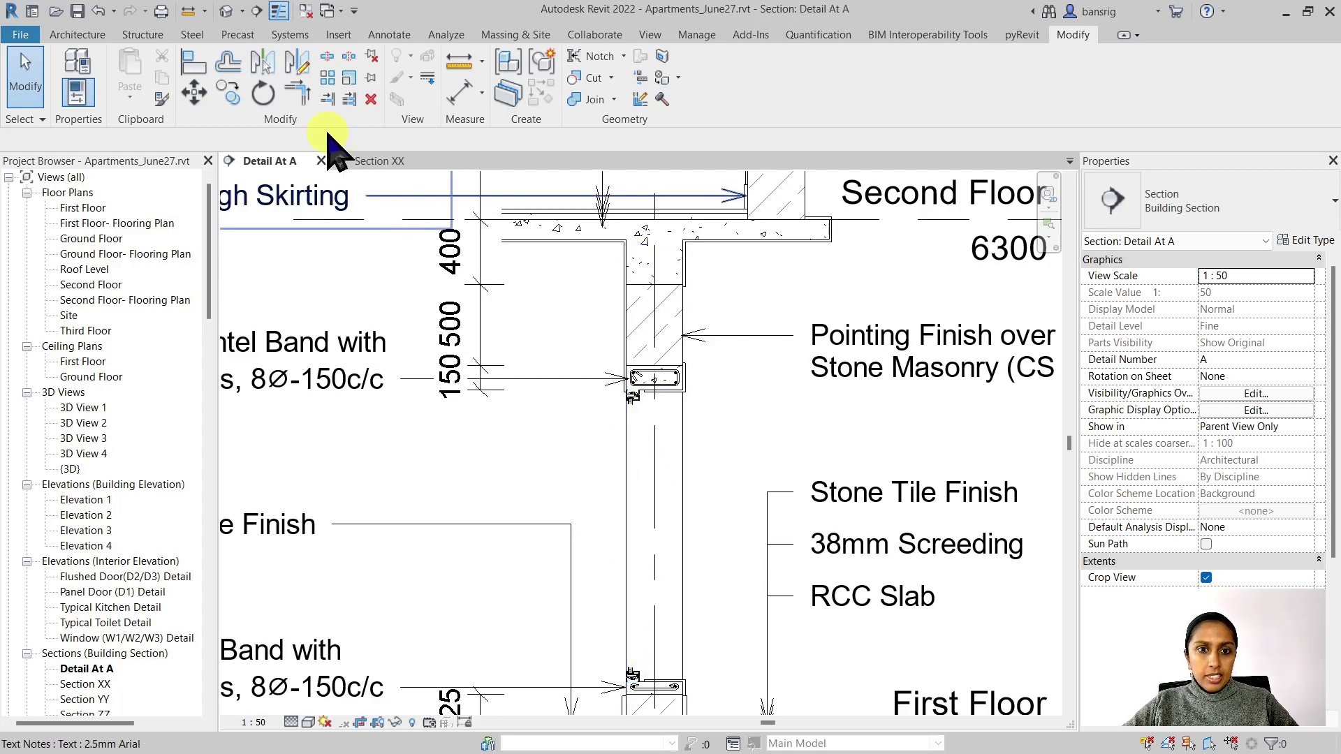
Draw a Thin Lines vertical detail line from the window corner up to the frame.
{"action": "left_click", "coordinate": [389, 34]}
{"action": "left_click", "coordinate": [405, 56]}
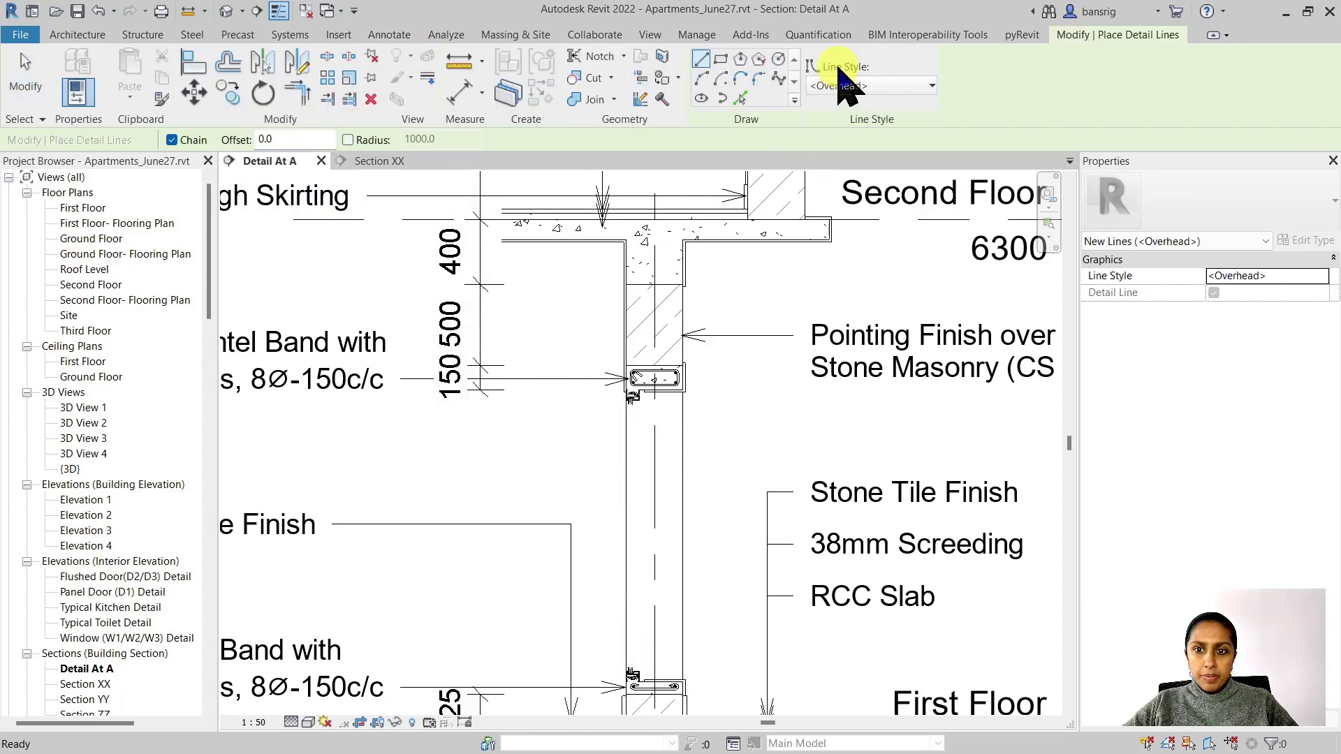
{"action": "left_click", "coordinate": [859, 85]}
{"action": "left_click", "coordinate": [848, 282]}
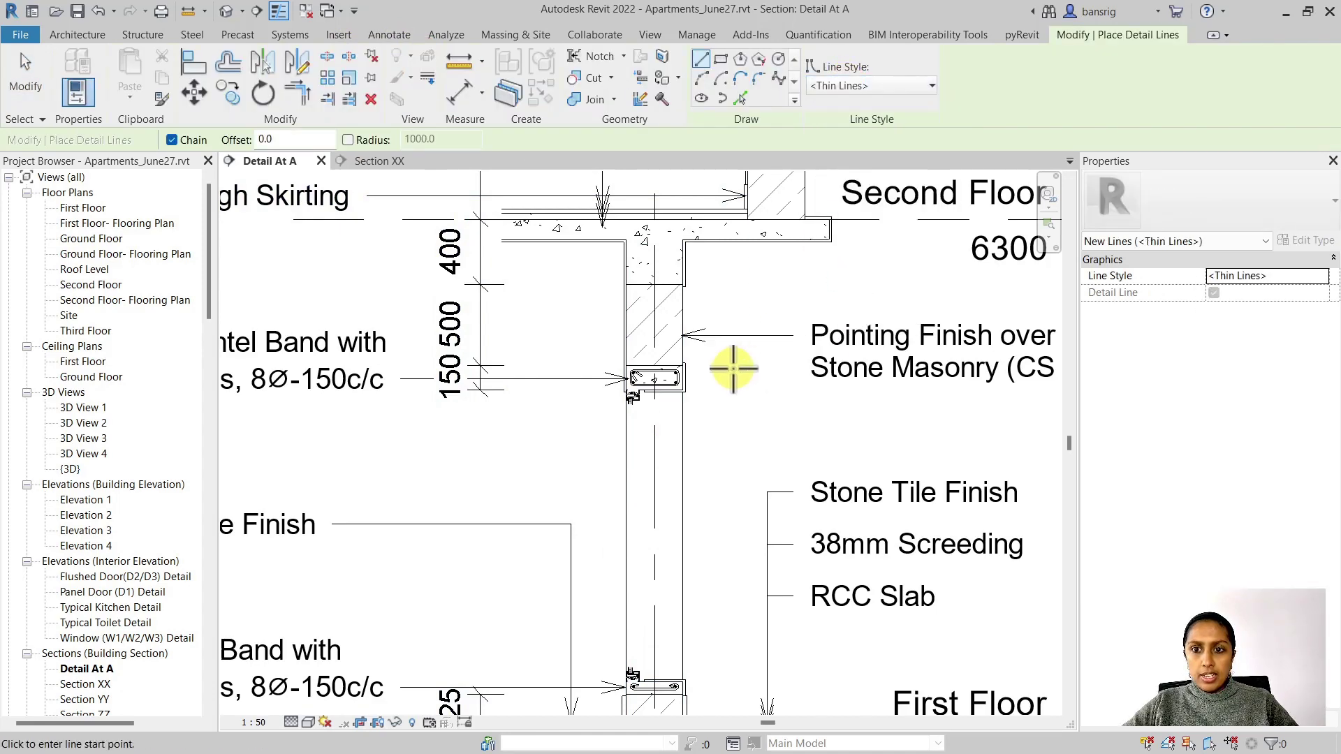
{"action": "scroll", "coordinate": [632, 681], "scroll_direction": "up", "scroll_amount": 5}
{"action": "scroll", "coordinate": [608, 664], "scroll_direction": "up", "scroll_amount": 2}
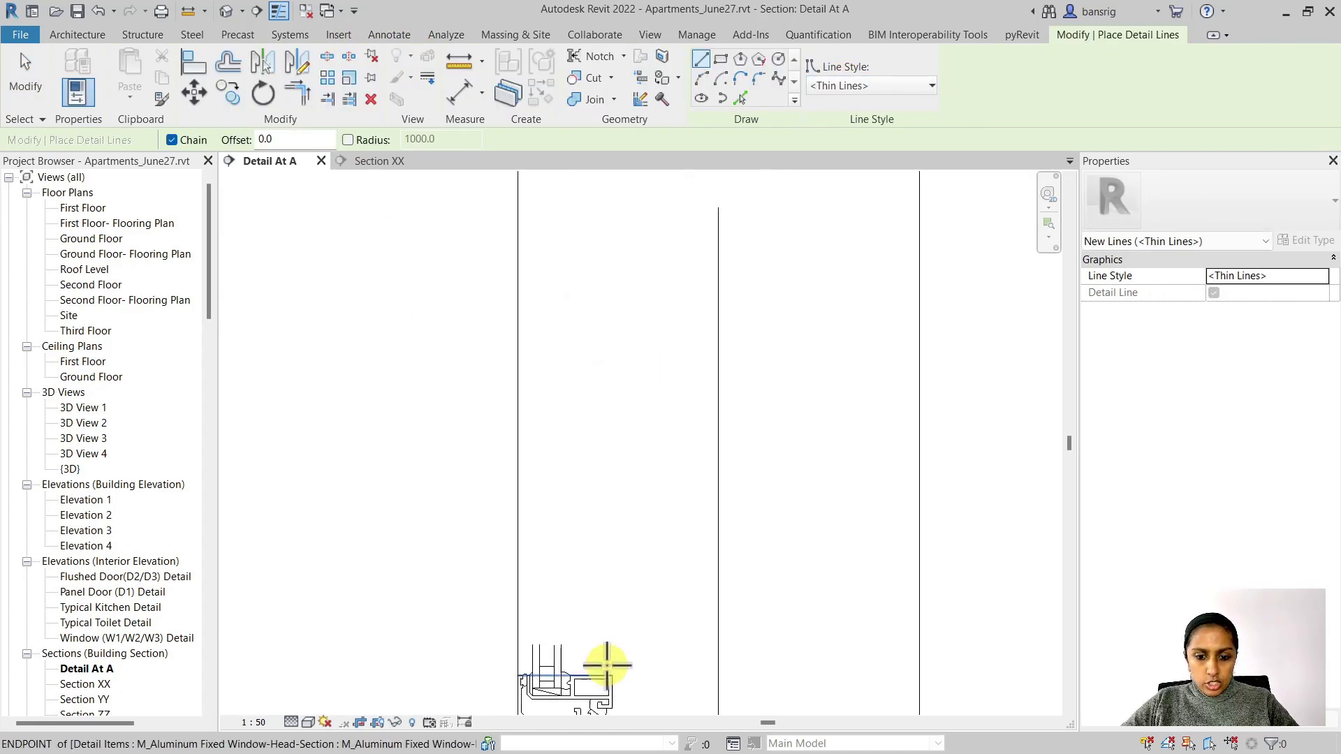
{"action": "left_click", "coordinate": [559, 643]}
{"action": "scroll", "coordinate": [584, 539], "scroll_direction": "up", "scroll_amount": 4}
{"action": "middle_click_drag", "start_coordinate": [584, 300], "coordinate": [553, 354]}
{"action": "scroll", "coordinate": [590, 359], "scroll_direction": "up", "scroll_amount": 5}
{"action": "left_click", "coordinate": [599, 318]}
{"action": "key", "text": "Escape"}
{"action": "key", "text": "Escape"}
Copy the vertical detail line to two more positions to its left.
{"action": "left_click", "coordinate": [599, 353]}
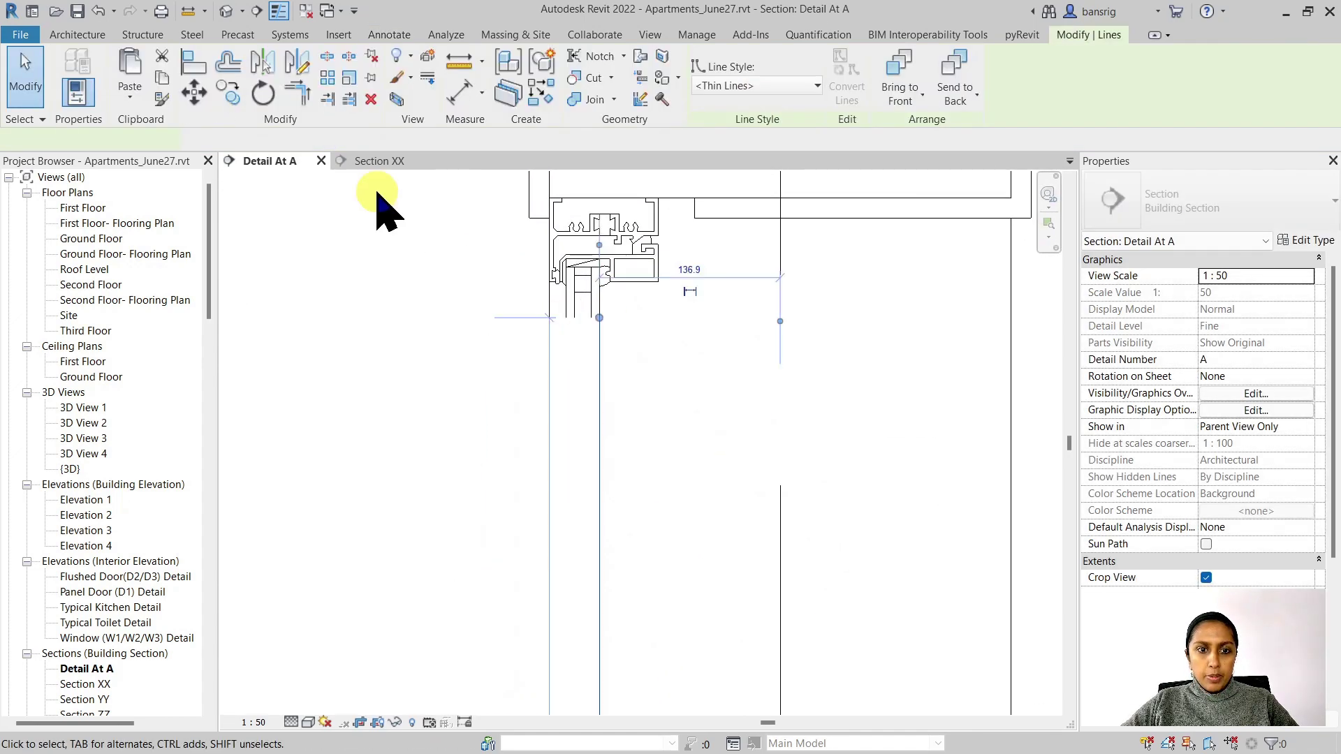
{"action": "left_click", "coordinate": [229, 92]}
{"action": "scroll", "coordinate": [580, 293], "scroll_direction": "up", "scroll_amount": 5}
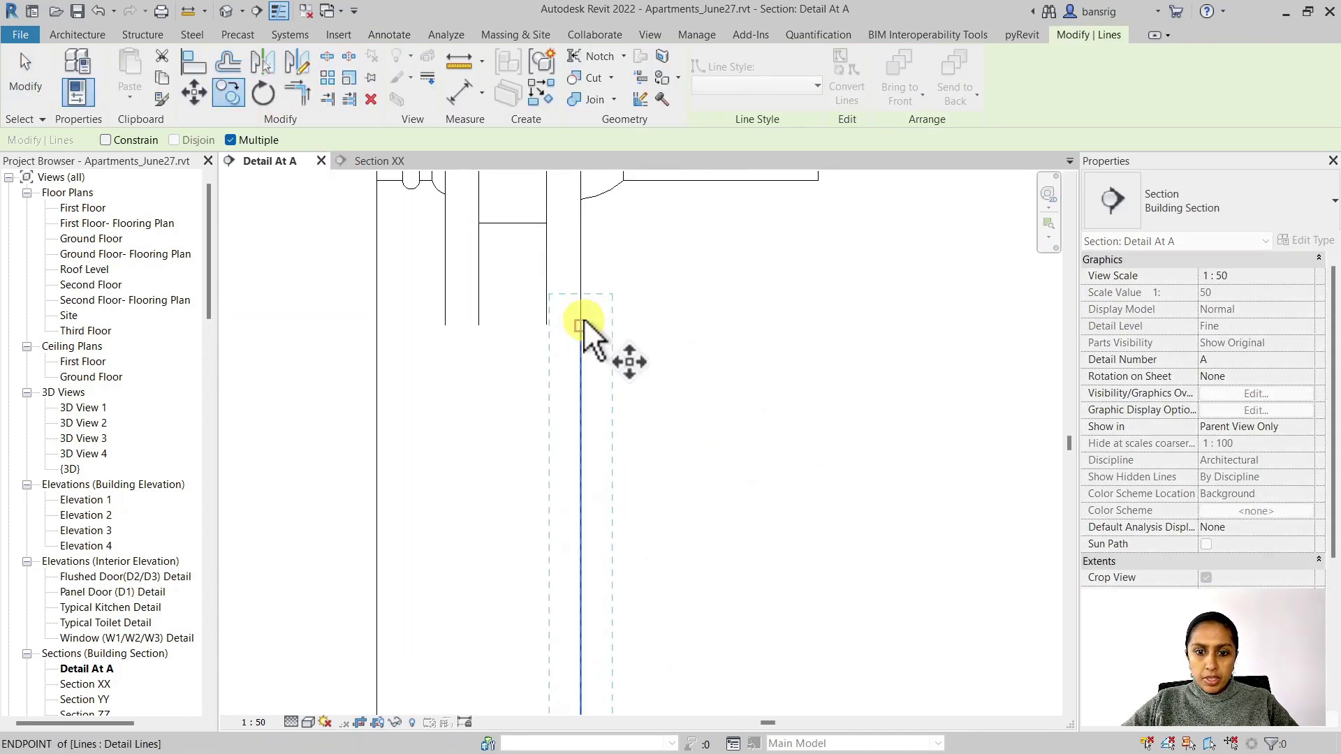
{"action": "left_click", "coordinate": [549, 320]}
{"action": "left_click", "coordinate": [479, 316]}
{"action": "left_click", "coordinate": [449, 320]}
{"action": "key", "text": "Escape"}
{"action": "key", "text": "Escape"}
{"action": "scroll", "coordinate": [614, 354], "scroll_direction": "down", "scroll_amount": 6}
{"action": "scroll", "coordinate": [652, 336], "scroll_direction": "up", "scroll_amount": 8}
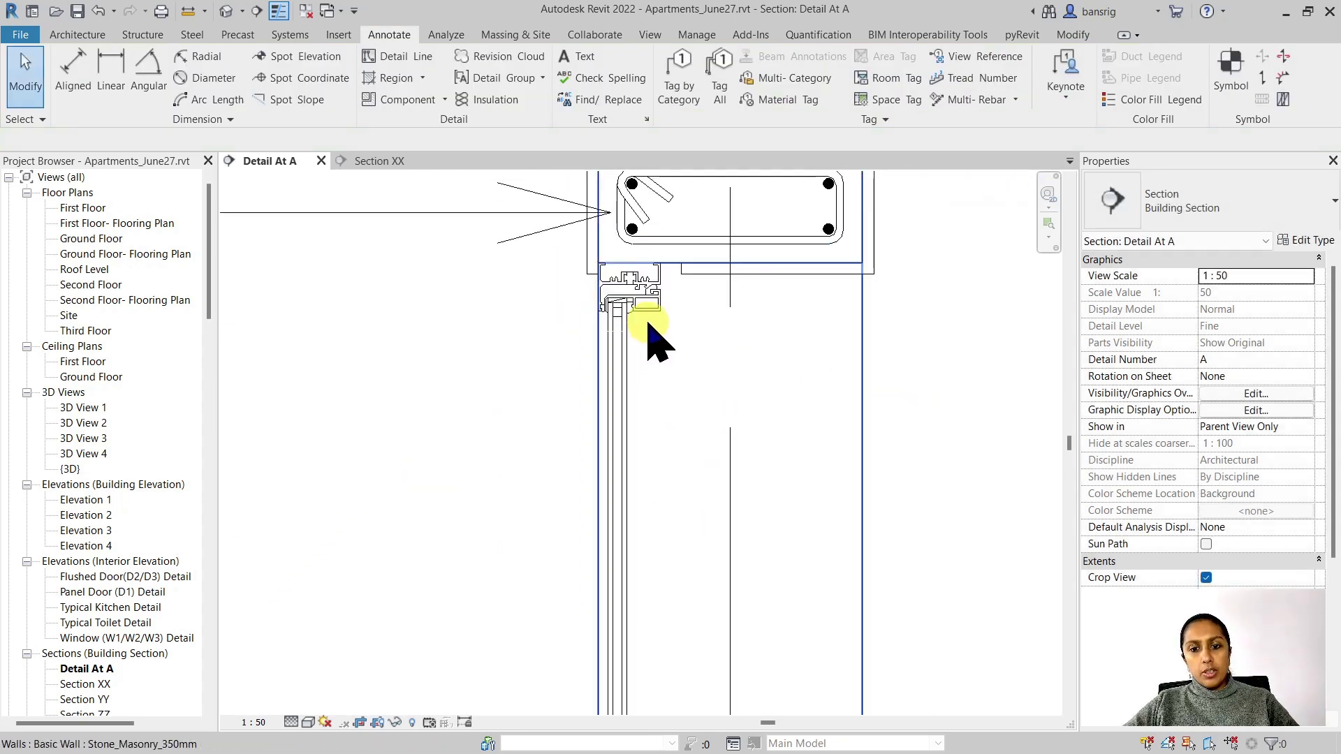
{"action": "middle_click_drag", "start_coordinate": [803, 405], "coordinate": [815, 389]}
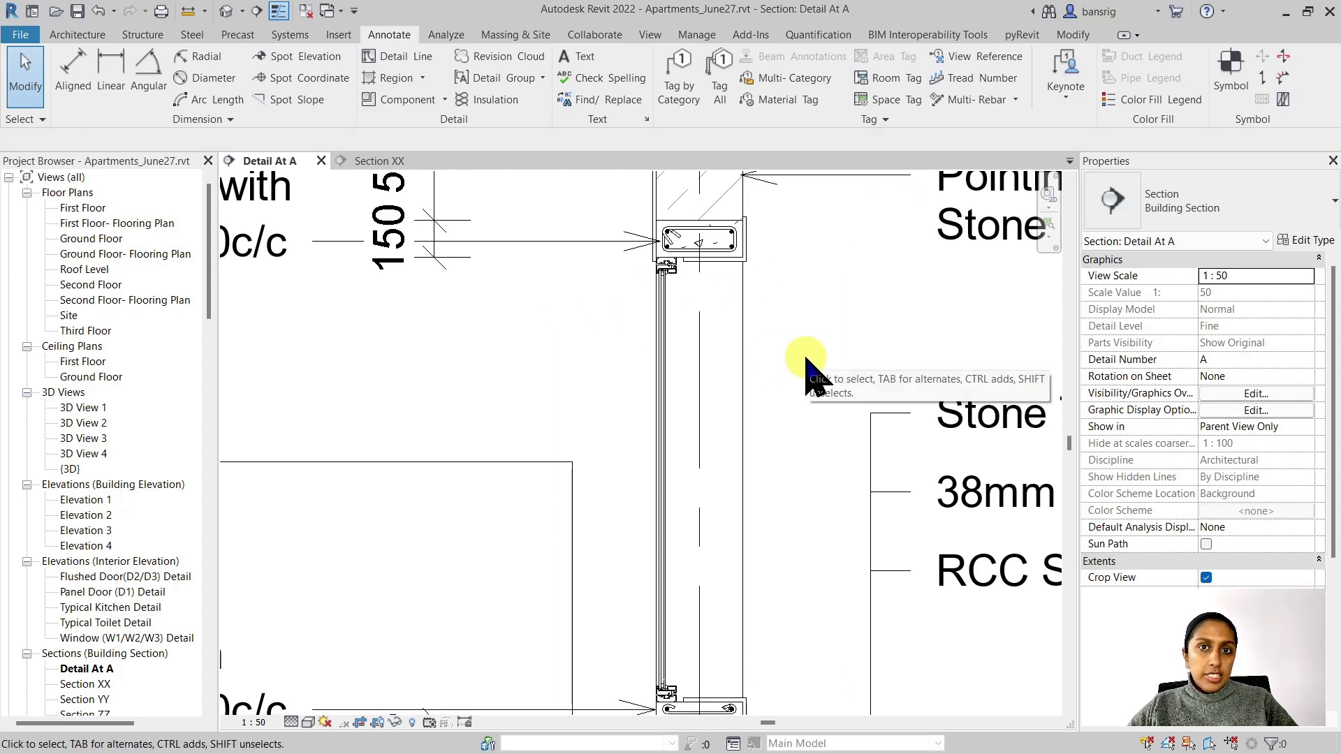
{"action": "scroll", "coordinate": [713, 265], "scroll_direction": "up", "scroll_amount": 5}
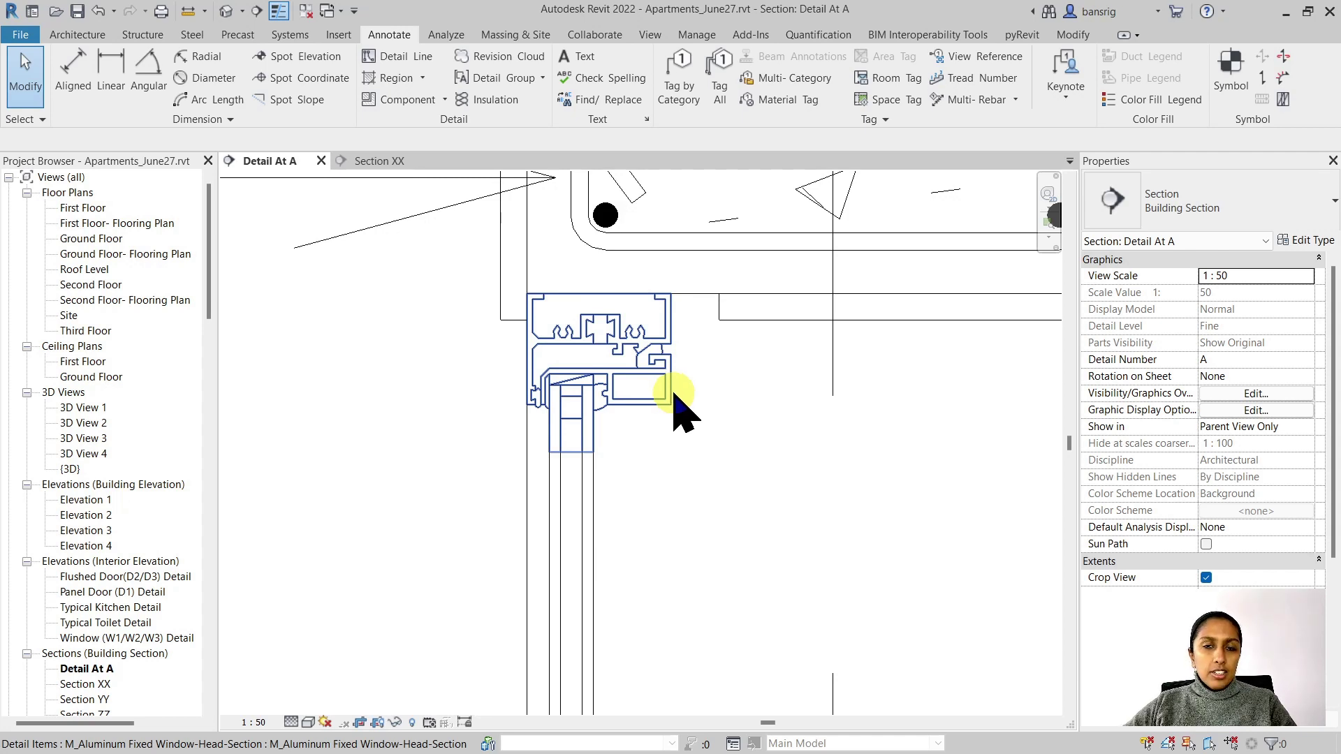
Load M_Anchor Bolts Hook-Side.rfa from Detail Items > Div 05-Metals > 05090-Metal Fastenings.
{"action": "scroll", "coordinate": [681, 430], "scroll_direction": "down", "scroll_amount": 2}
{"action": "scroll", "coordinate": [699, 493], "scroll_direction": "down", "scroll_amount": 4}
{"action": "left_click", "coordinate": [339, 34]}
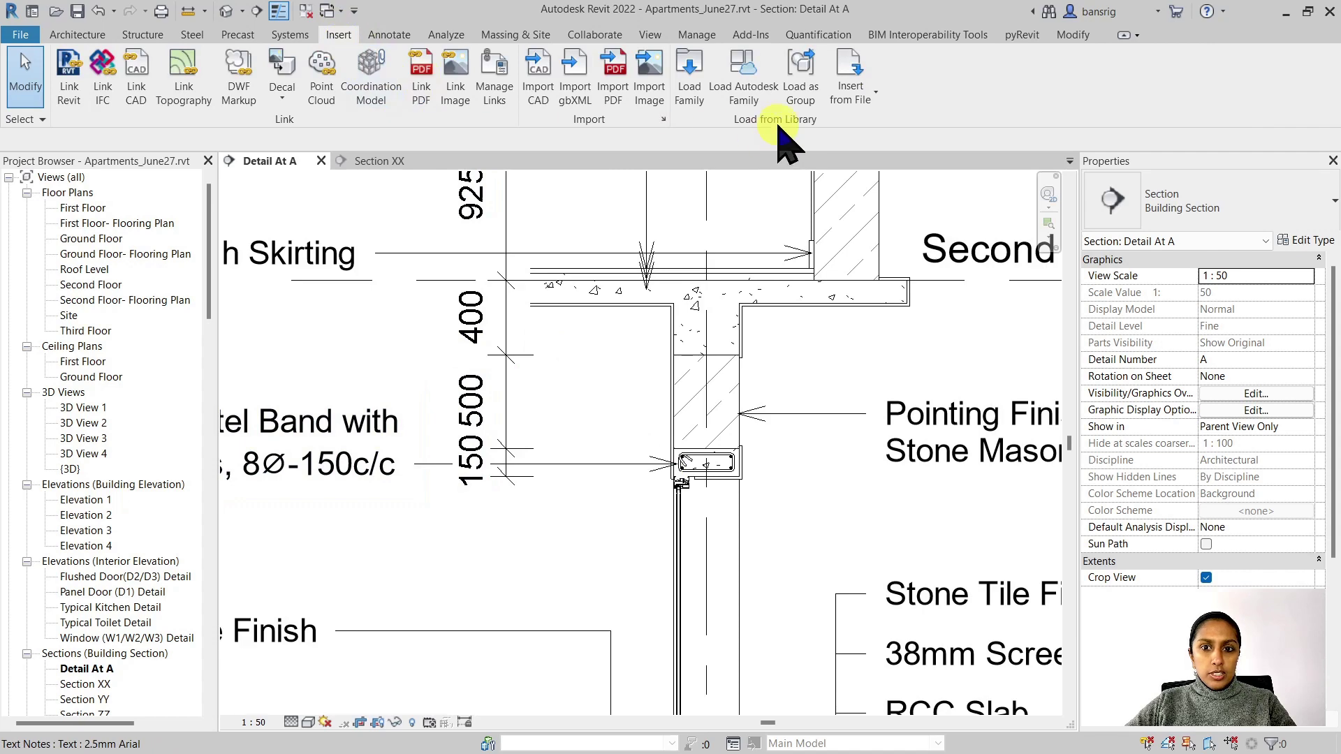
{"action": "left_click", "coordinate": [695, 74]}
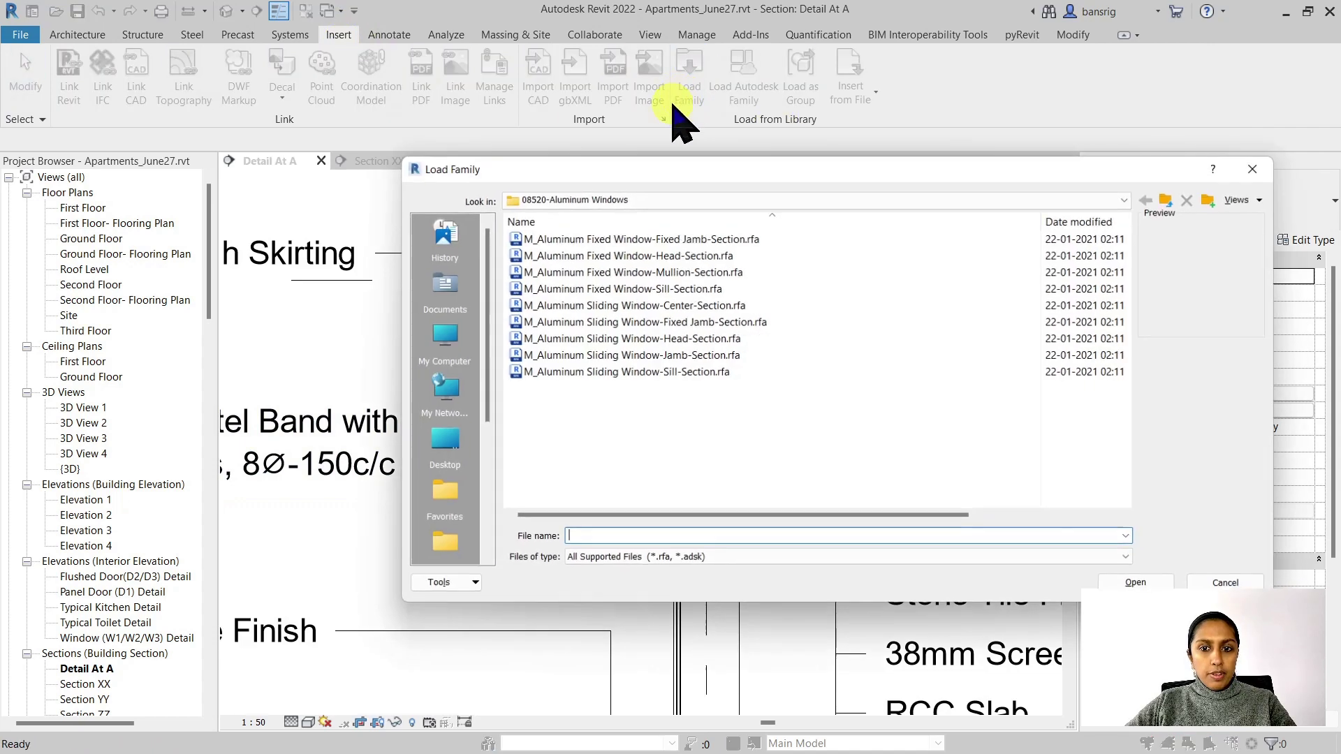
{"action": "left_click", "coordinate": [1172, 200]}
{"action": "left_click", "coordinate": [1172, 199]}
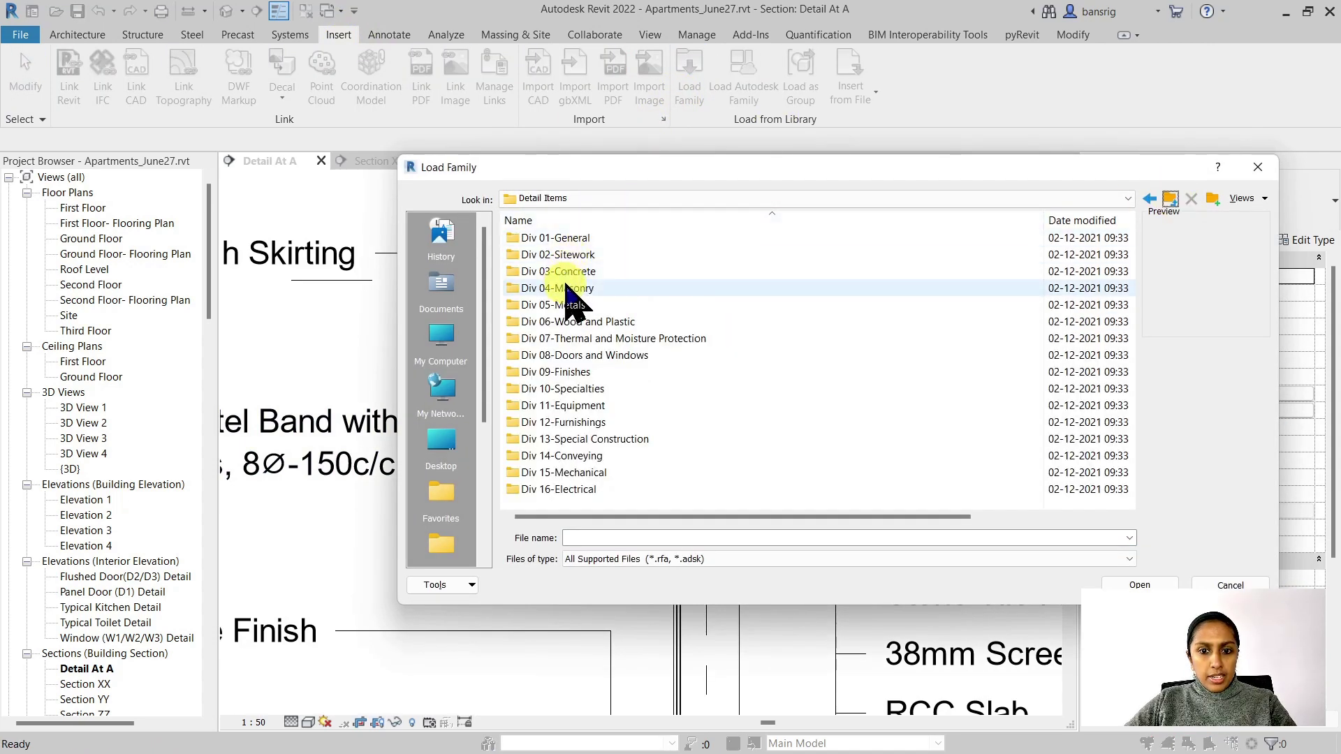
{"action": "double_click", "coordinate": [568, 303]}
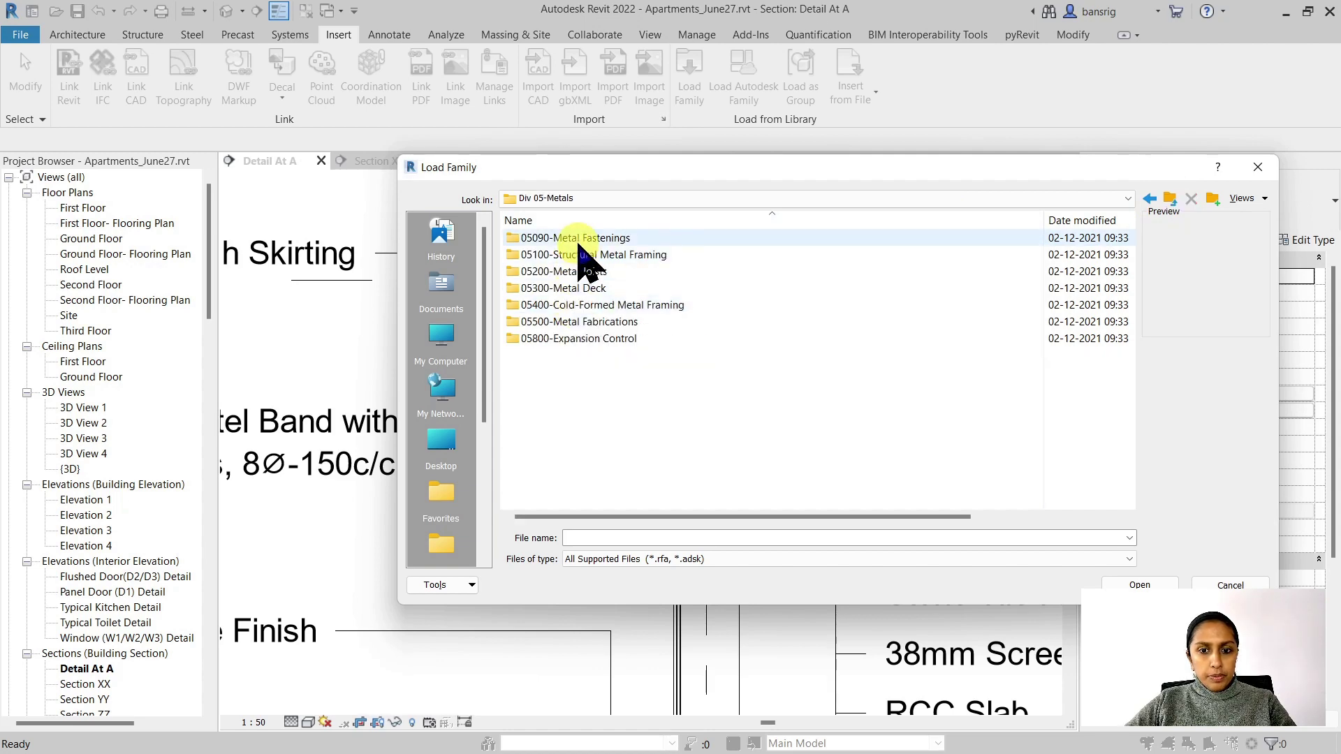
{"action": "double_click", "coordinate": [579, 238]}
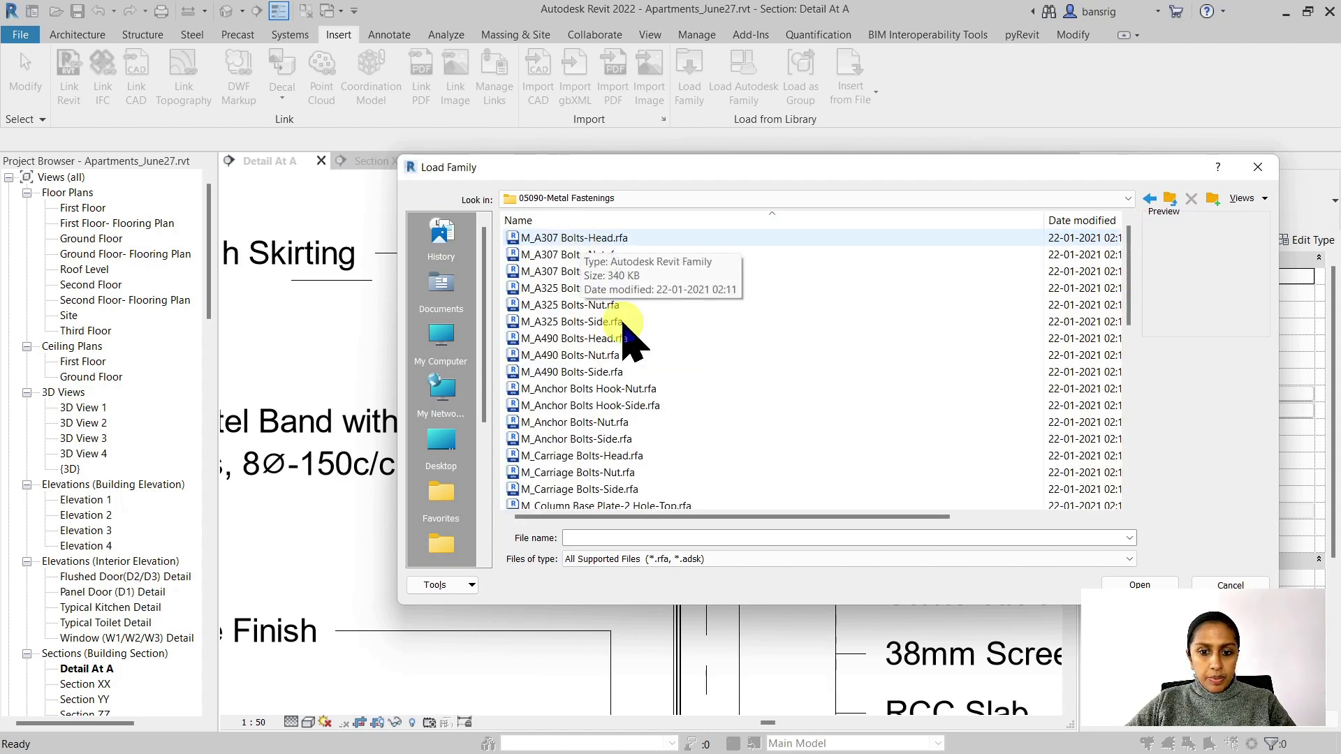
{"action": "left_click", "coordinate": [628, 439]}
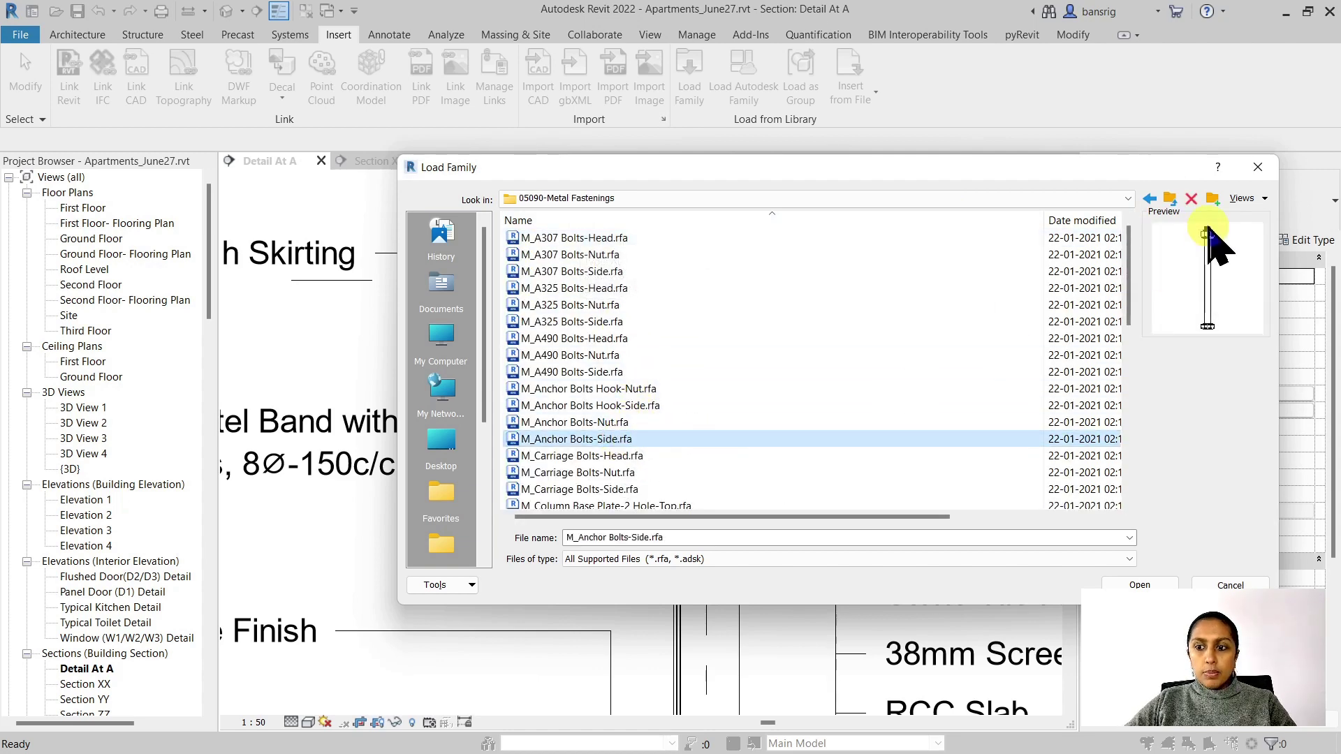
{"action": "left_click", "coordinate": [615, 406]}
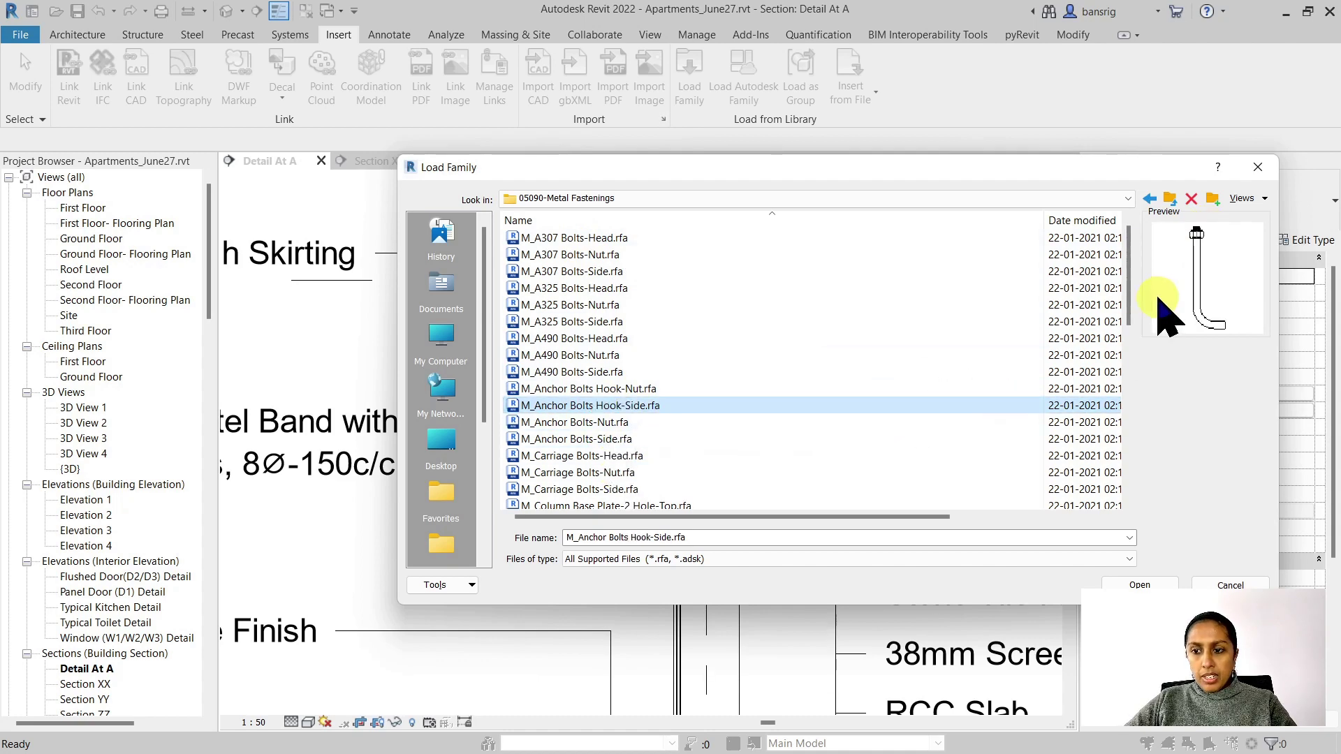
{"action": "left_click", "coordinate": [1140, 585]}
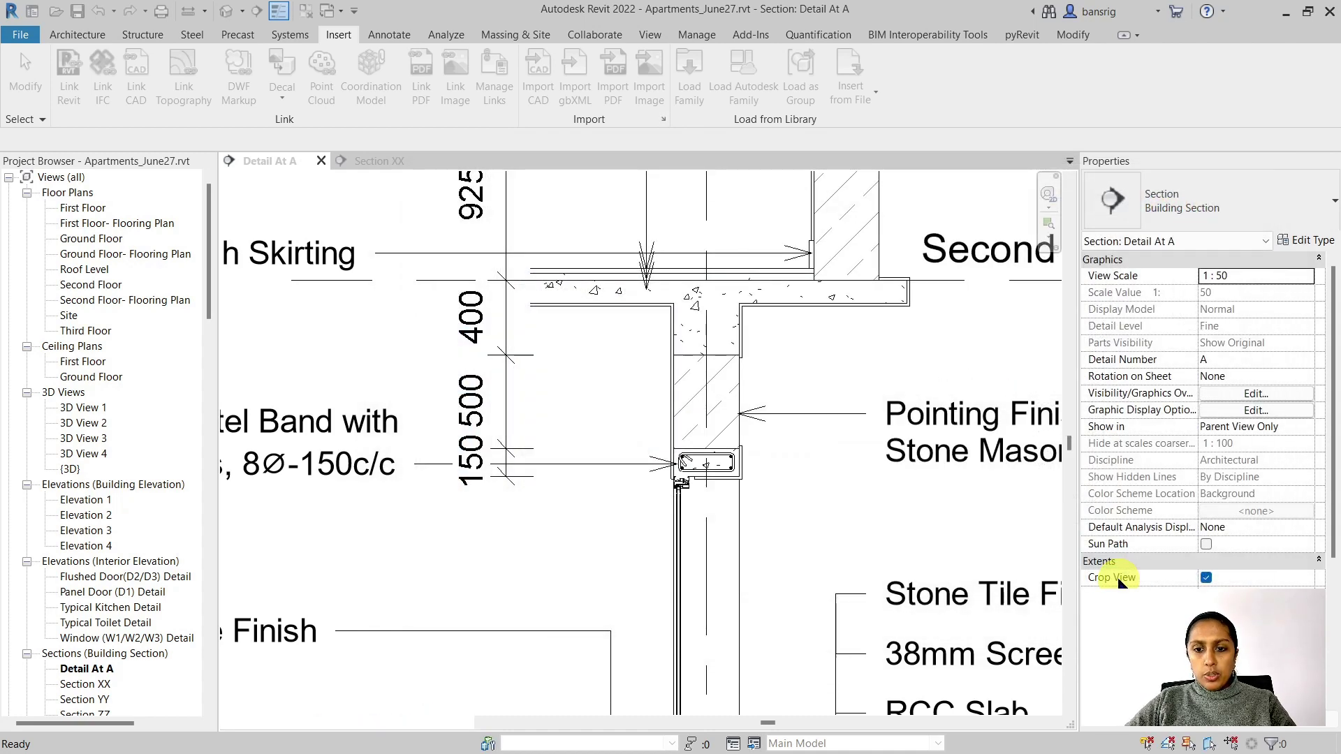
Place a horizontal M10 hook anchor bolt beside the wall face.
{"action": "left_click", "coordinate": [389, 34]}
{"action": "left_click", "coordinate": [401, 104]}
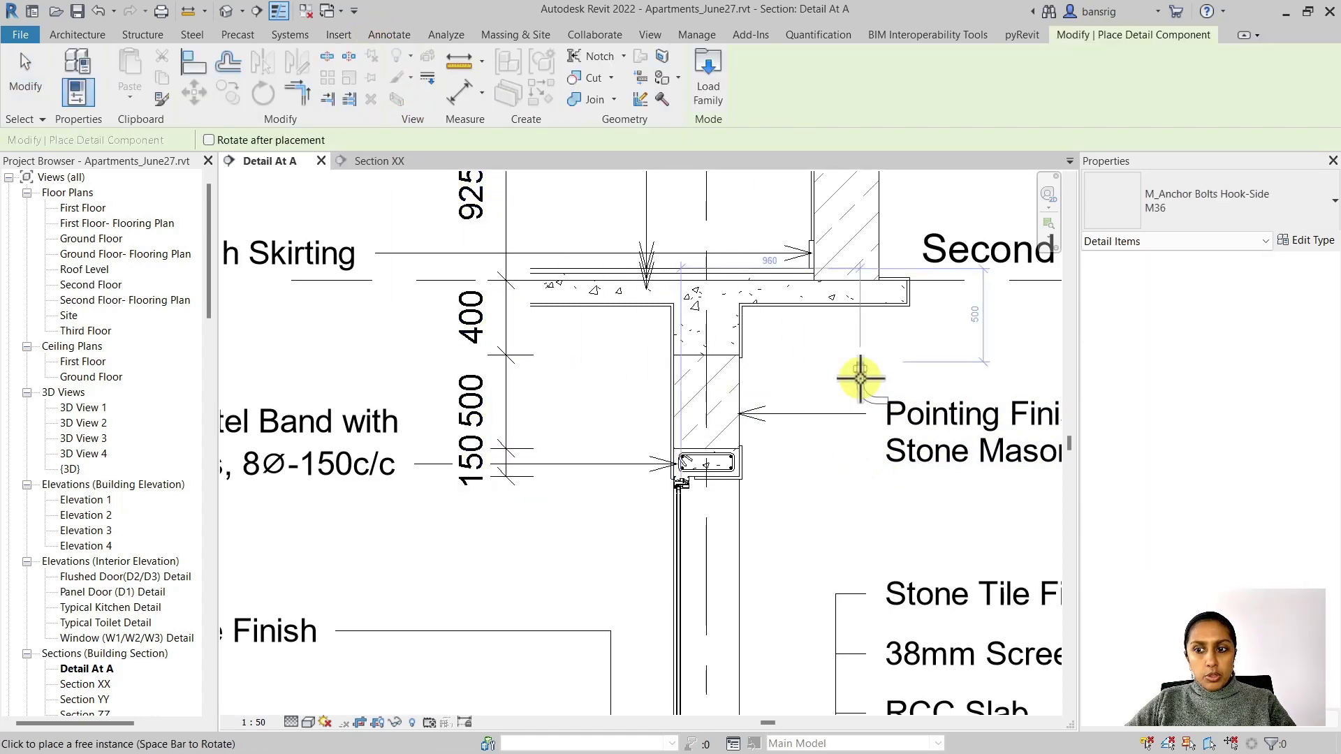
{"action": "left_click", "coordinate": [1208, 202]}
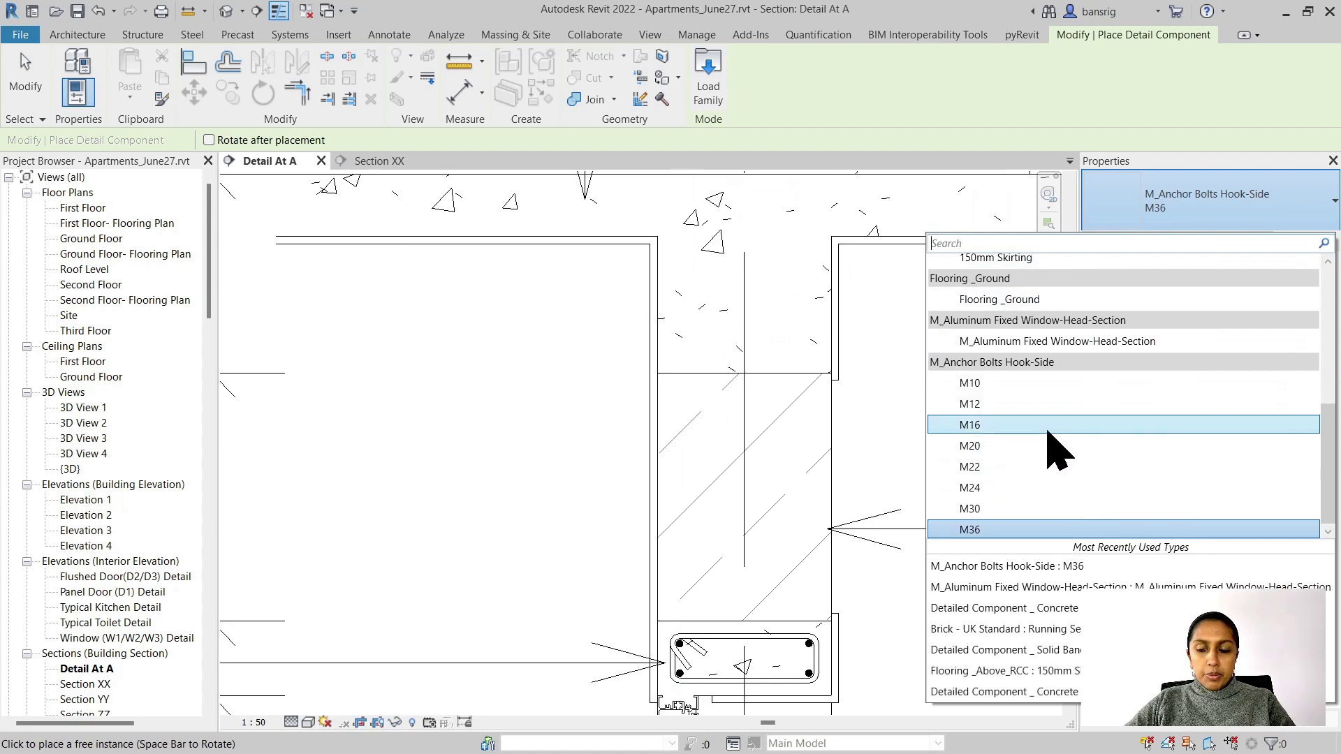
{"action": "left_click", "coordinate": [1005, 385]}
{"action": "scroll", "coordinate": [638, 318], "scroll_direction": "up", "scroll_amount": 4}
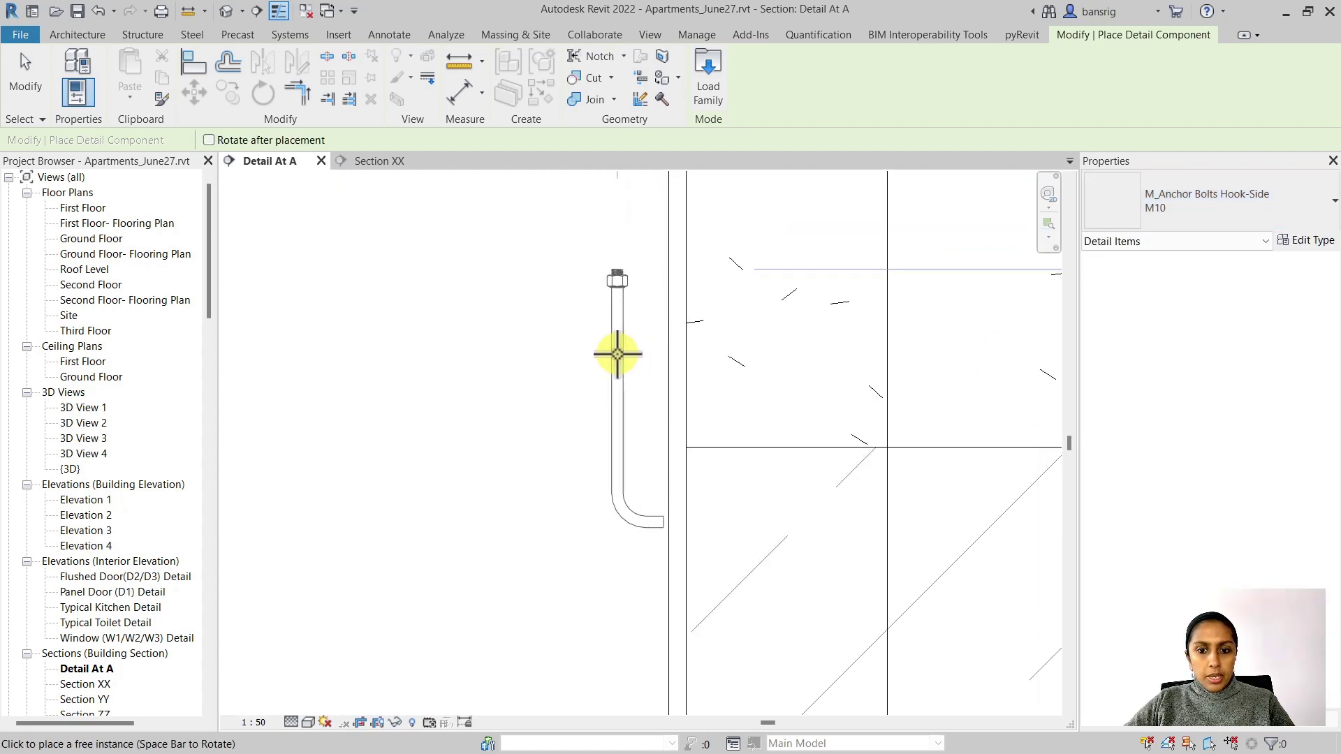
{"action": "key", "text": "space"}
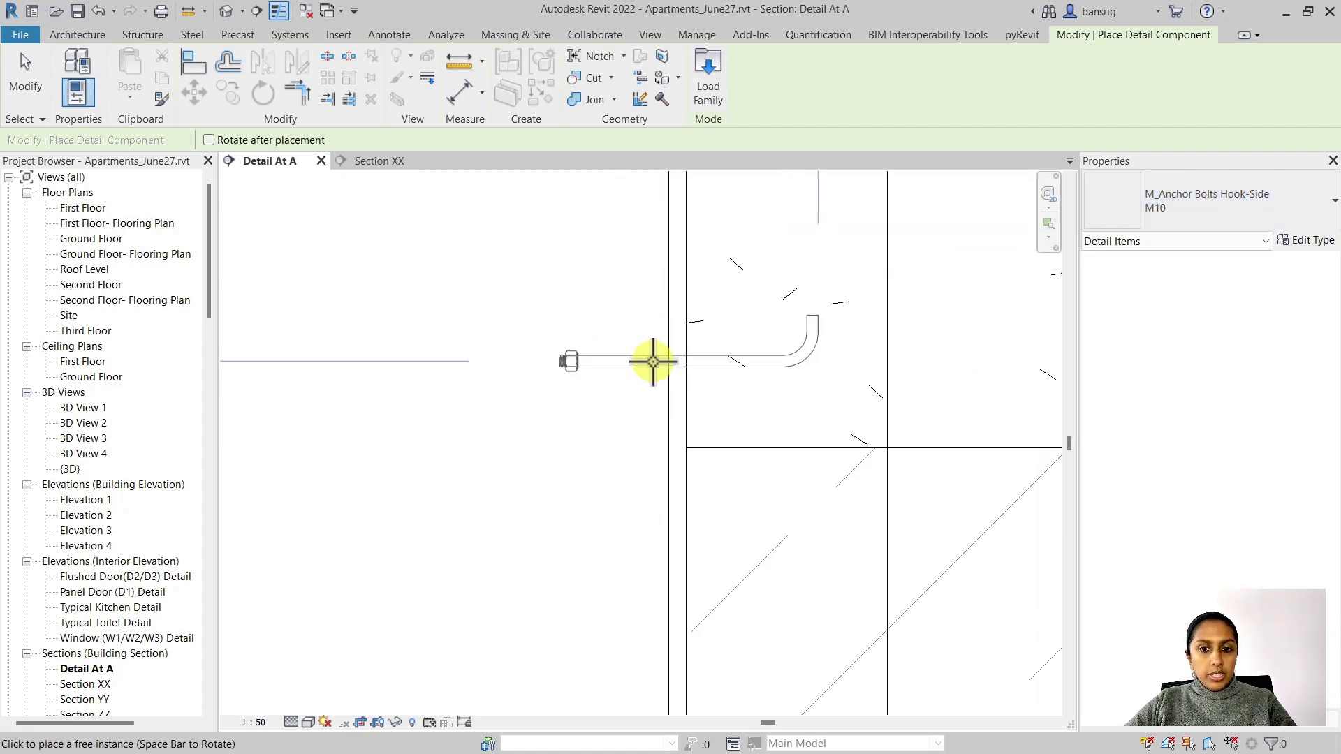
{"action": "scroll", "coordinate": [653, 359], "scroll_direction": "up", "scroll_amount": 2}
{"action": "scroll", "coordinate": [765, 379], "scroll_direction": "down", "scroll_amount": 4}
{"action": "left_click", "coordinate": [733, 378]}
{"action": "key", "text": "Escape"}
{"action": "key", "text": "Escape"}
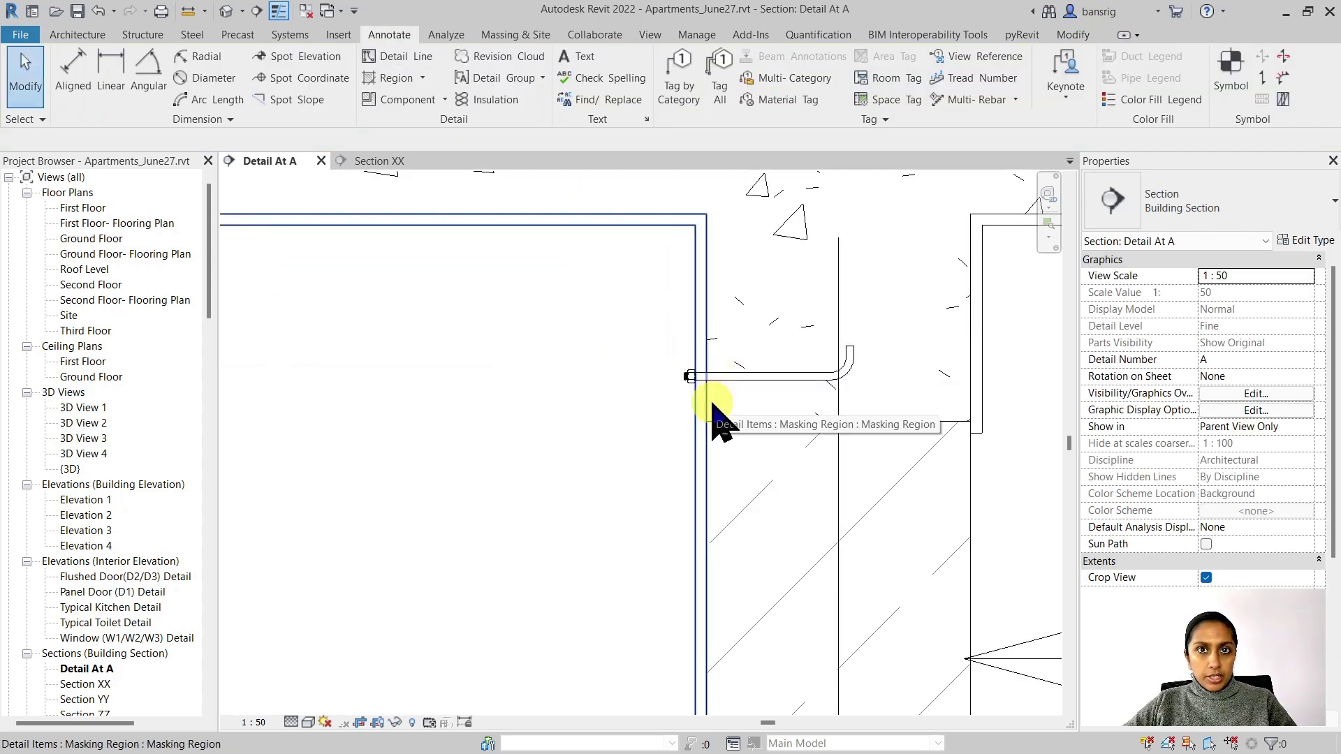
Review the bolt's type parameters (225 length, 40 hook) without changes and reselect it.
{"action": "left_click", "coordinate": [739, 385]}
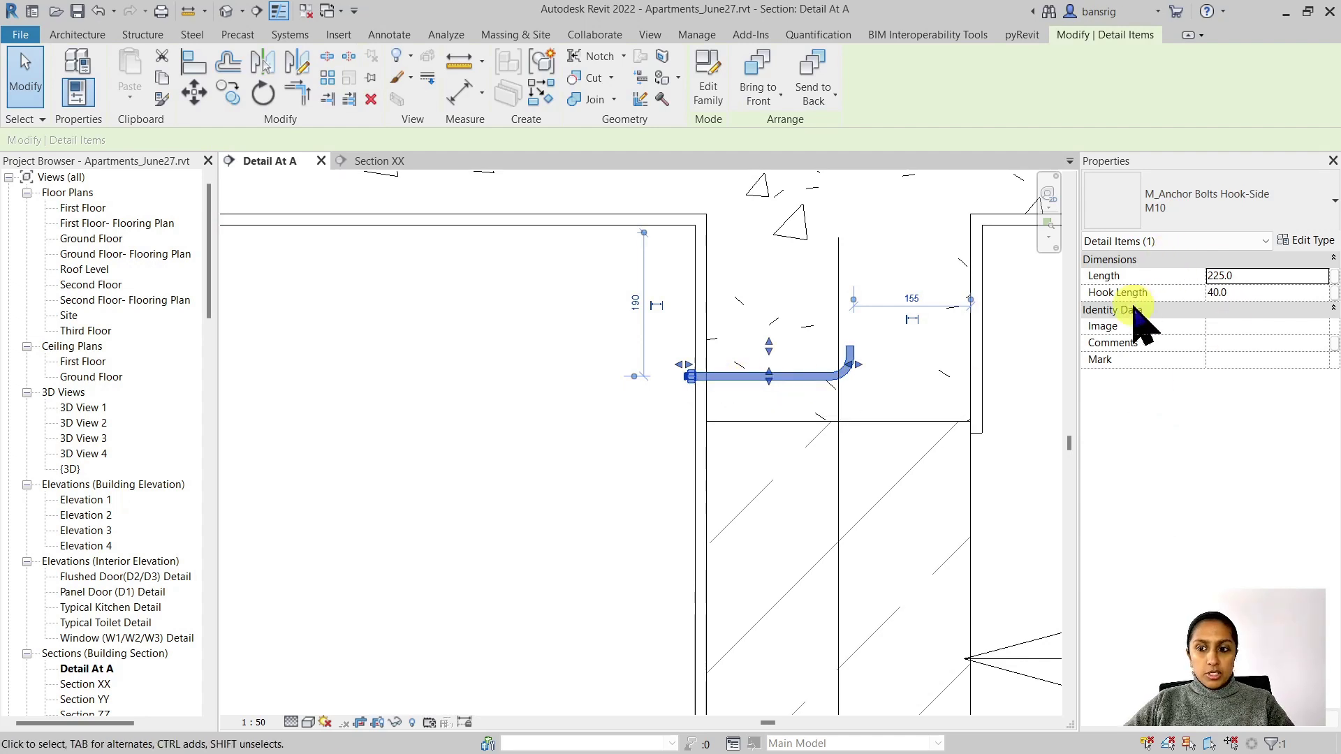
{"action": "left_click", "coordinate": [1304, 240]}
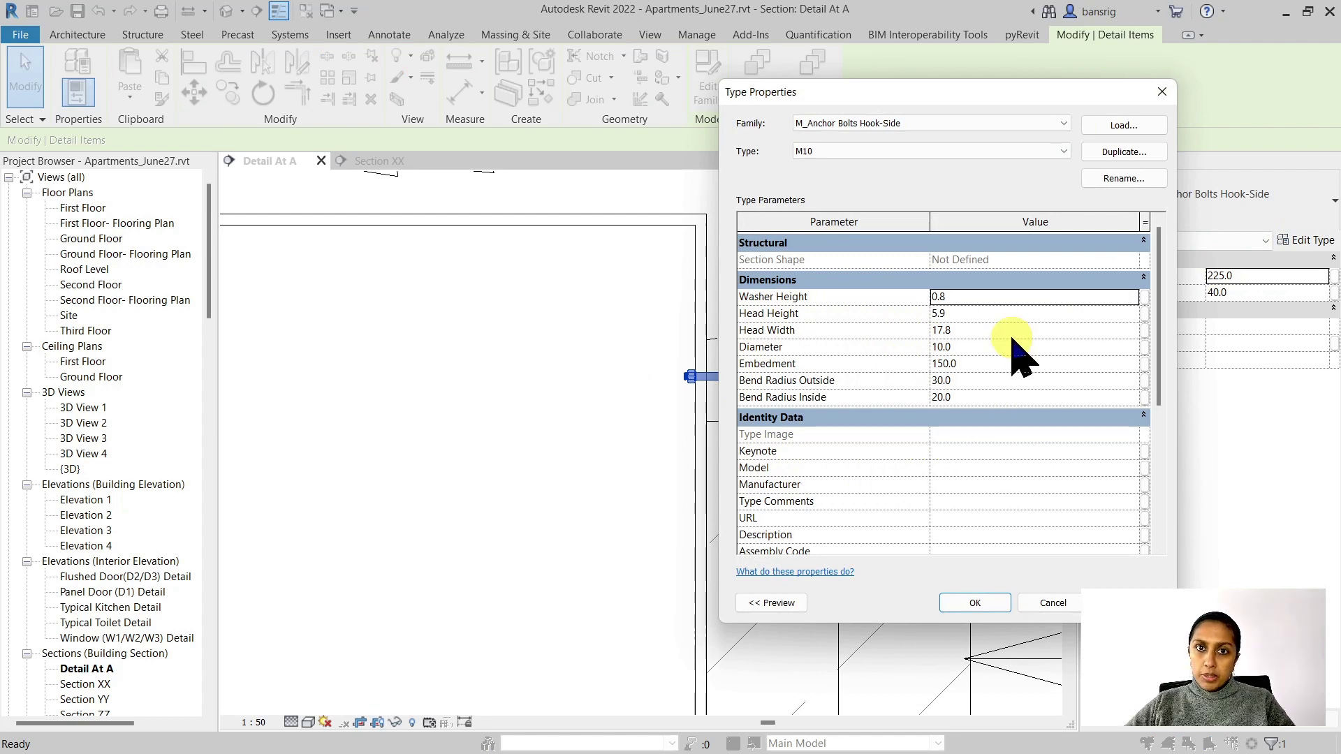
{"action": "key", "text": "Escape"}
{"action": "key", "text": "Escape"}
{"action": "left_click", "coordinate": [778, 381]}
Copy the M10 anchor bolt 140 above the first one.
{"action": "key", "text": "c"}
{"action": "left_click", "coordinate": [700, 377]}
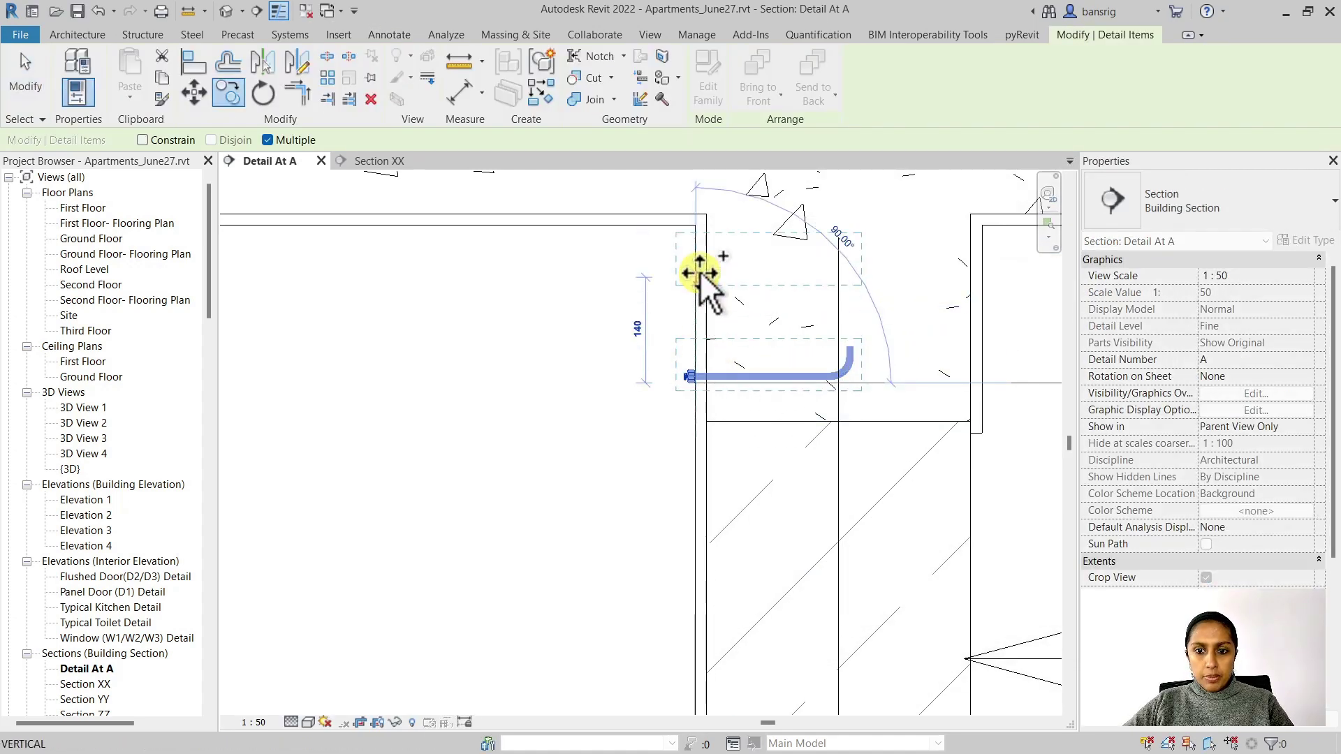
{"action": "left_click", "coordinate": [700, 271]}
{"action": "key", "text": "Escape"}
Add an aligned 140 dimension between the two bolts, placed left of the wall.
{"action": "key", "text": "d"}
{"action": "key", "text": "i"}
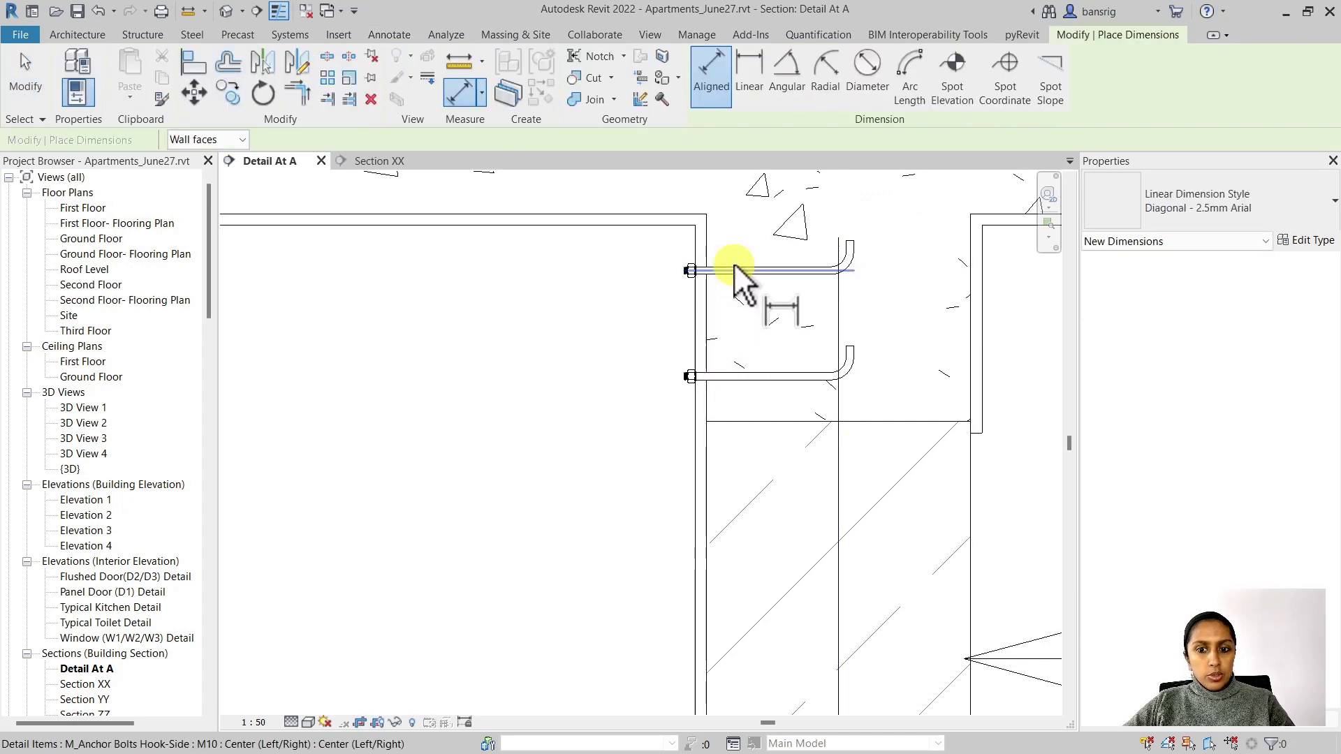
{"action": "left_click", "coordinate": [734, 377]}
{"action": "left_click", "coordinate": [733, 271]}
{"action": "left_click", "coordinate": [592, 350]}
{"action": "key", "text": "Escape"}
{"action": "key", "text": "Escape"}
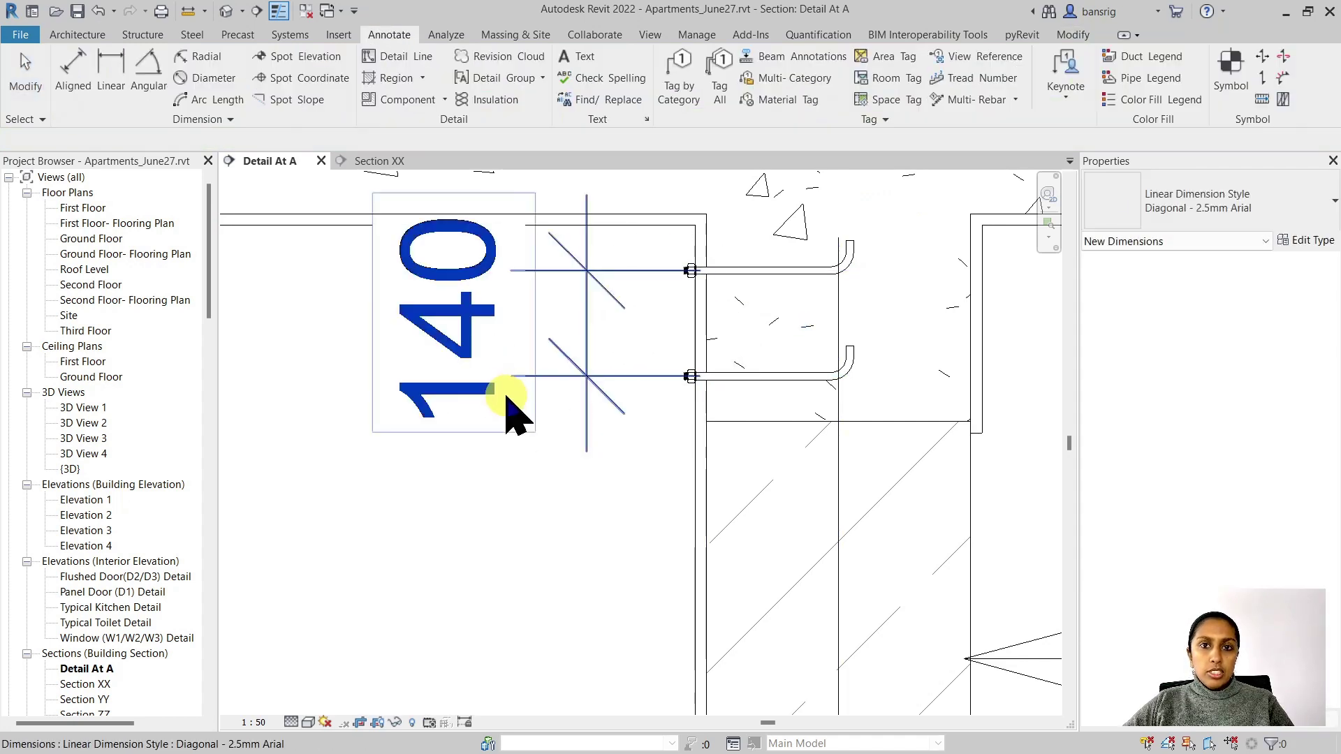
{"action": "left_click", "coordinate": [751, 378]}
Place a similar hook anchor bolt, turned 180°, in the upper slab and adjust its grips.
{"action": "right_click", "coordinate": [752, 374]}
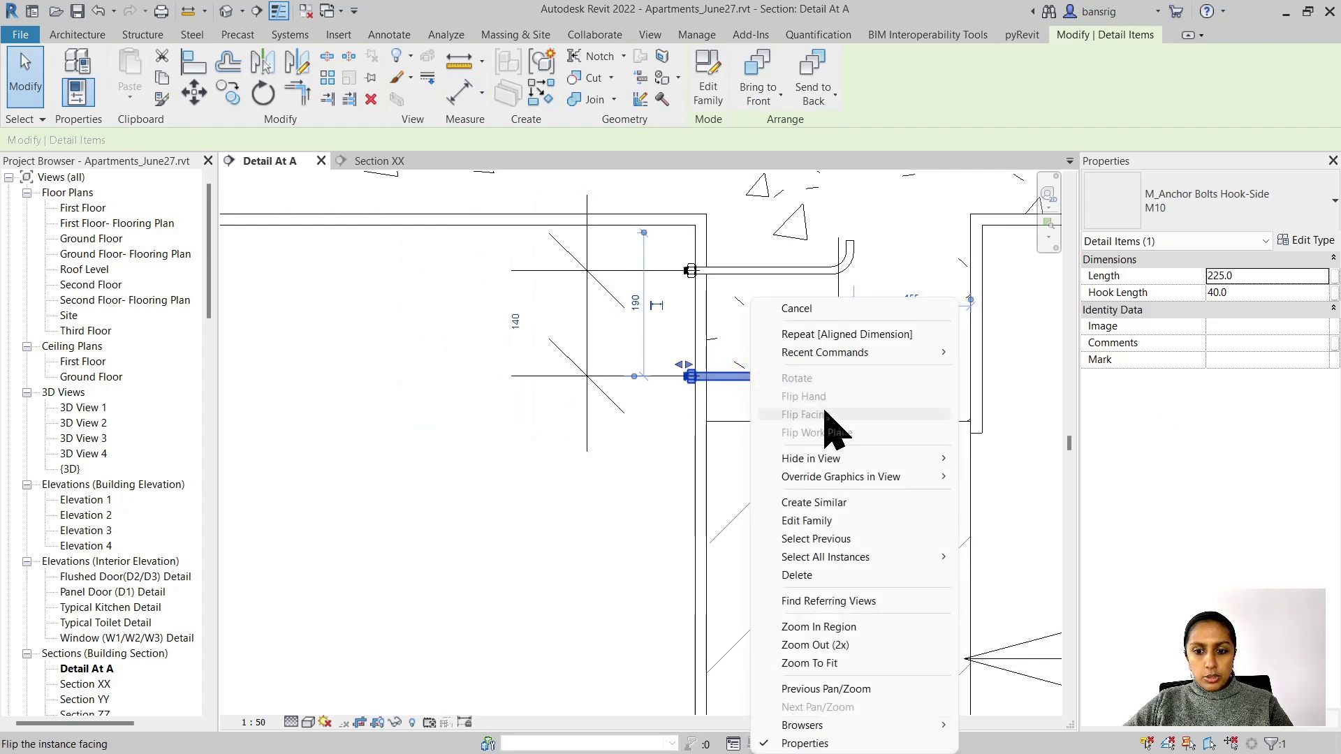
{"action": "left_click", "coordinate": [836, 500]}
{"action": "scroll", "coordinate": [420, 263], "scroll_direction": "up", "scroll_amount": 4}
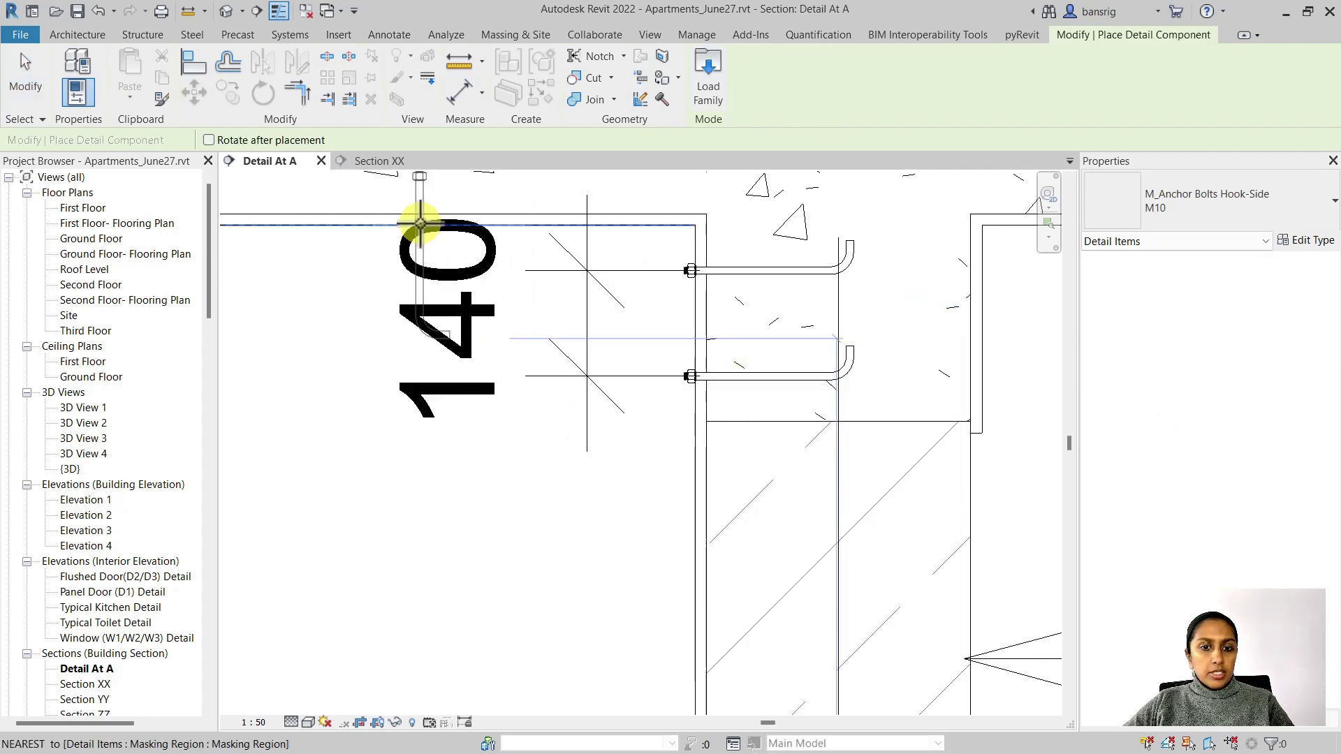
{"action": "middle_click_drag", "start_coordinate": [447, 306], "coordinate": [690, 515]}
{"action": "key", "text": "space"}
{"action": "key", "text": "space"}
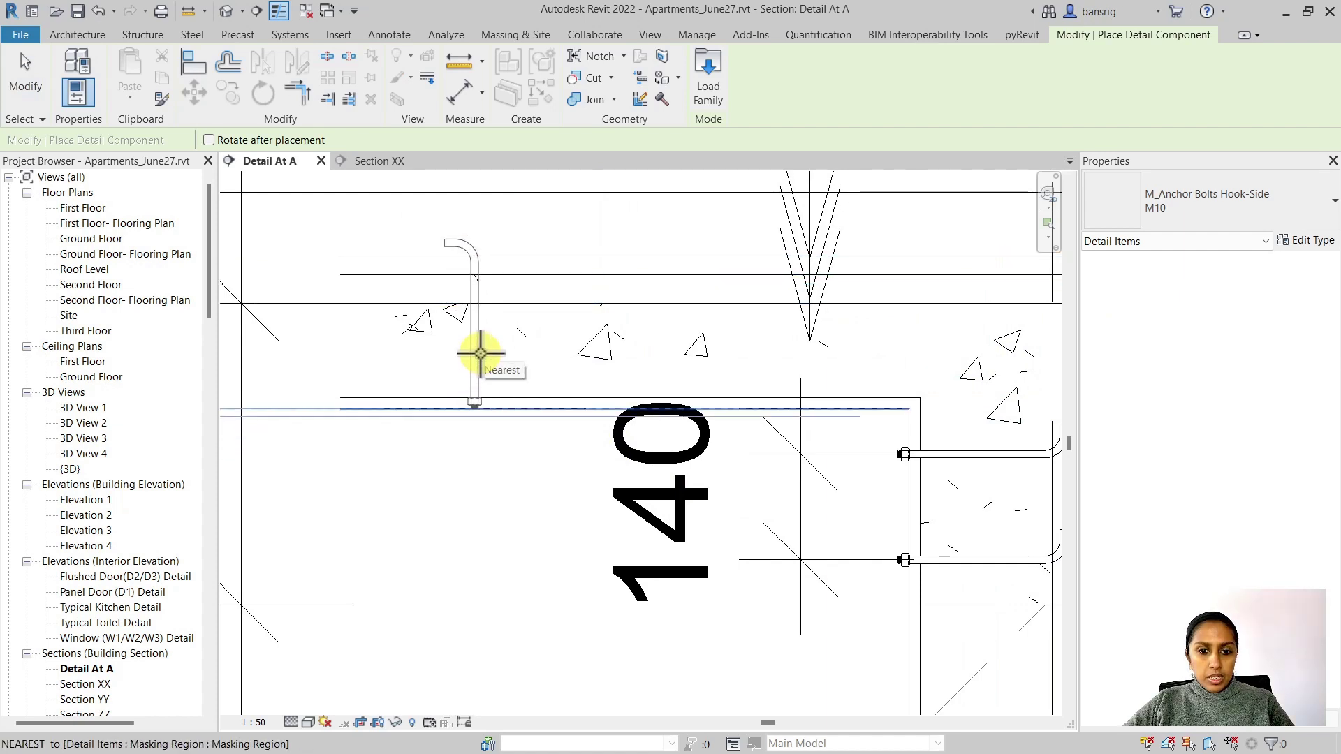
{"action": "left_click", "coordinate": [475, 357]}
{"action": "key", "text": "Escape"}
{"action": "key", "text": "Escape"}
{"action": "left_click", "coordinate": [465, 308]}
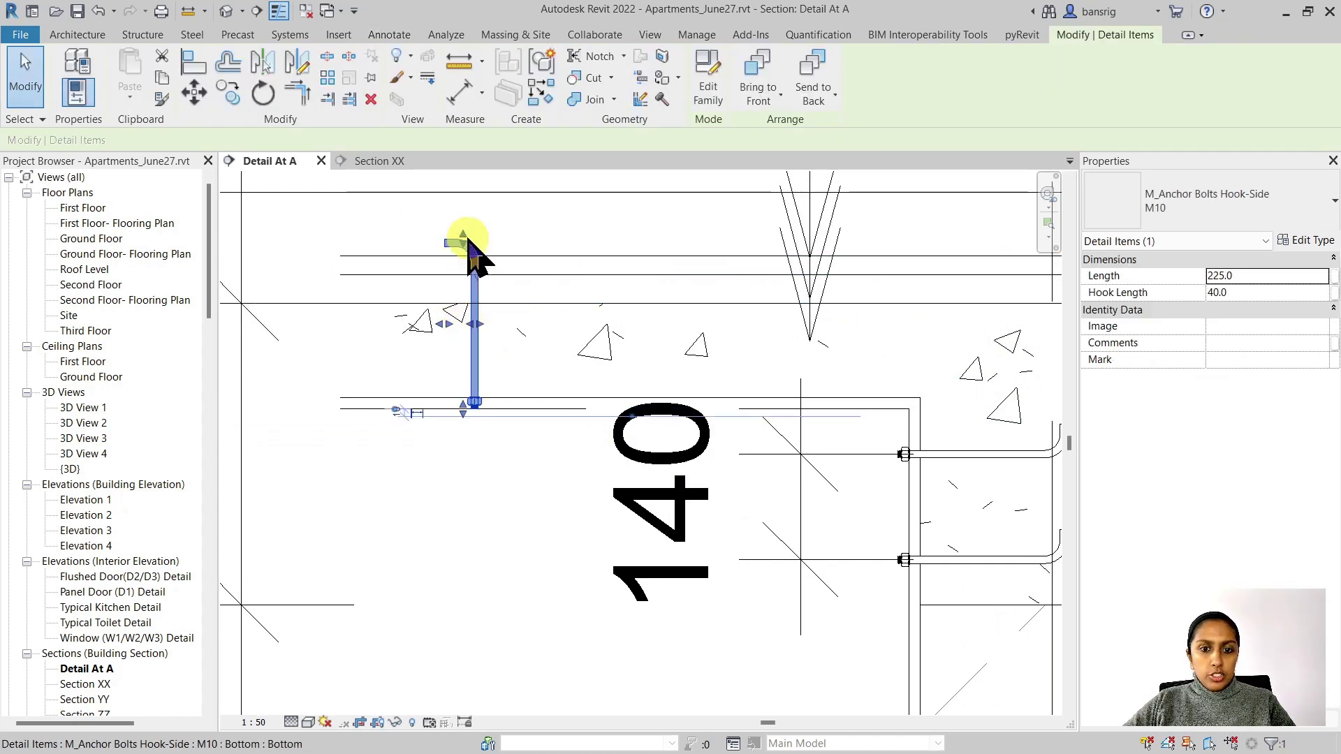
{"action": "left_click_drag", "start_coordinate": [460, 259], "coordinate": [456, 290]}
{"action": "scroll", "coordinate": [447, 358], "scroll_direction": "up", "scroll_amount": 1}
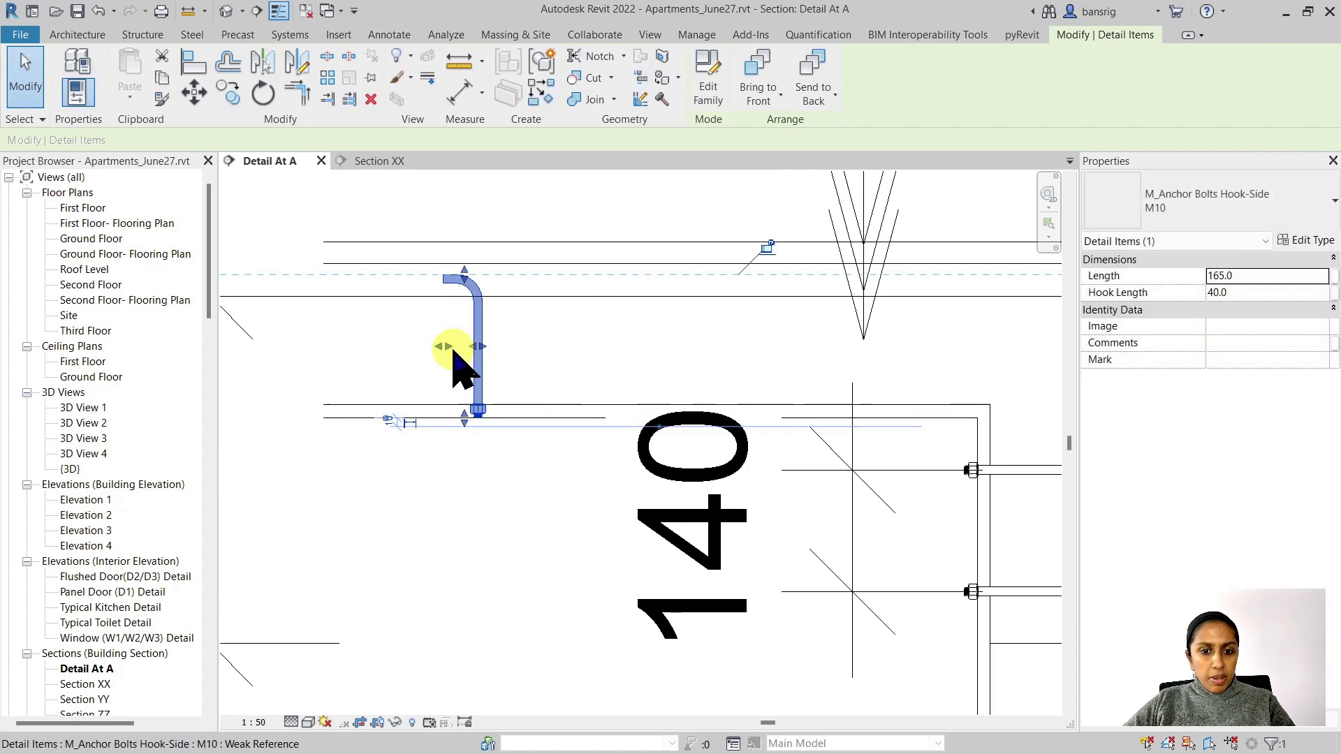
{"action": "left_click_drag", "start_coordinate": [431, 346], "coordinate": [410, 359]}
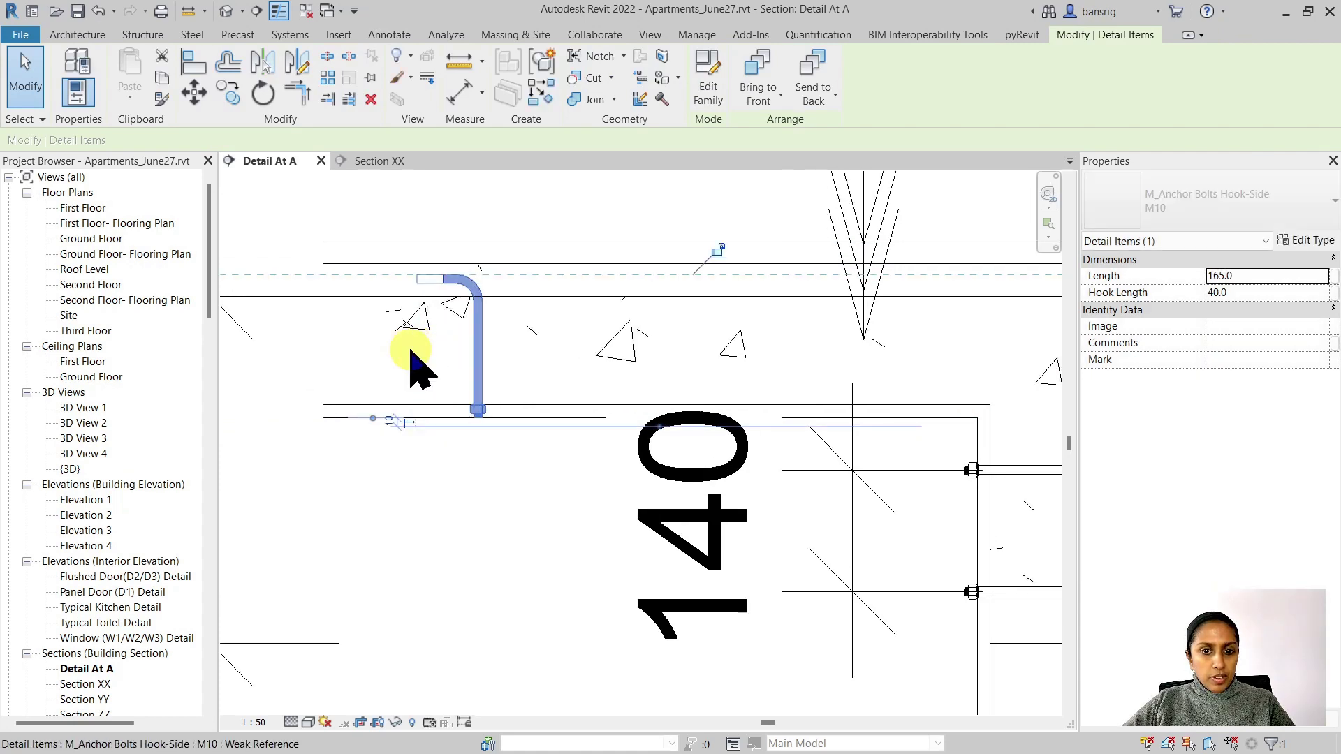
Set the new bolt's Hook Length to 75 and Length to 160.
{"action": "left_click", "coordinate": [1278, 293]}
{"action": "type", "text": "75"}
{"action": "key", "text": "Return"}
{"action": "left_click", "coordinate": [1269, 276]}
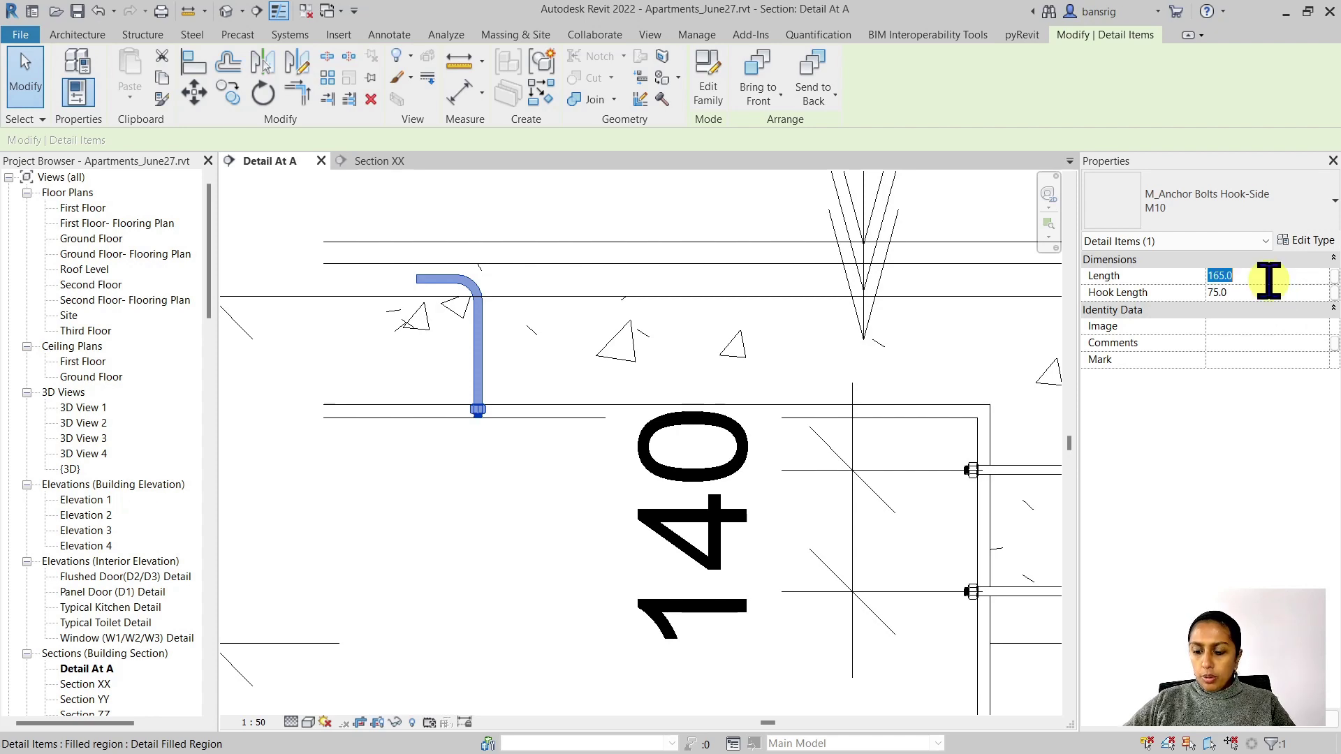
{"action": "type", "text": "160"}
{"action": "key", "text": "Return"}
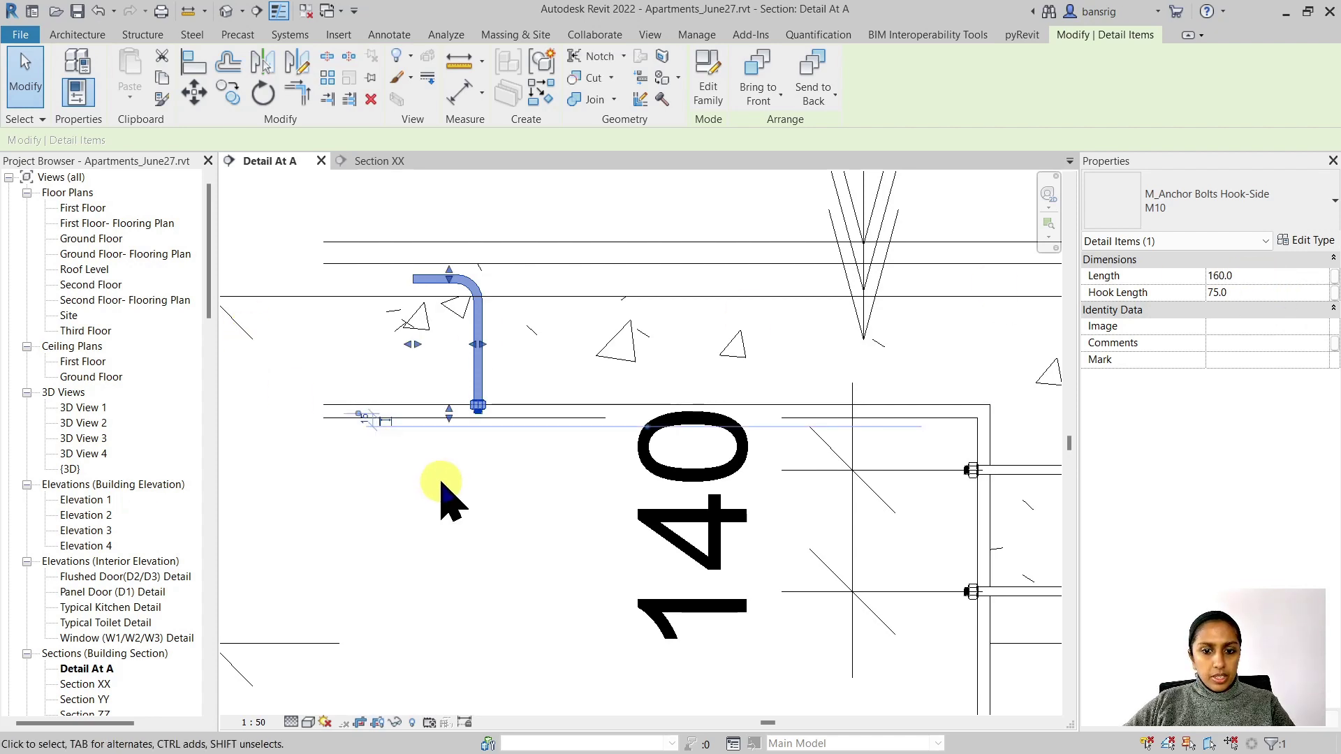
{"action": "left_click", "coordinate": [449, 492]}
{"action": "scroll", "coordinate": [454, 437], "scroll_direction": "down", "scroll_amount": 3}
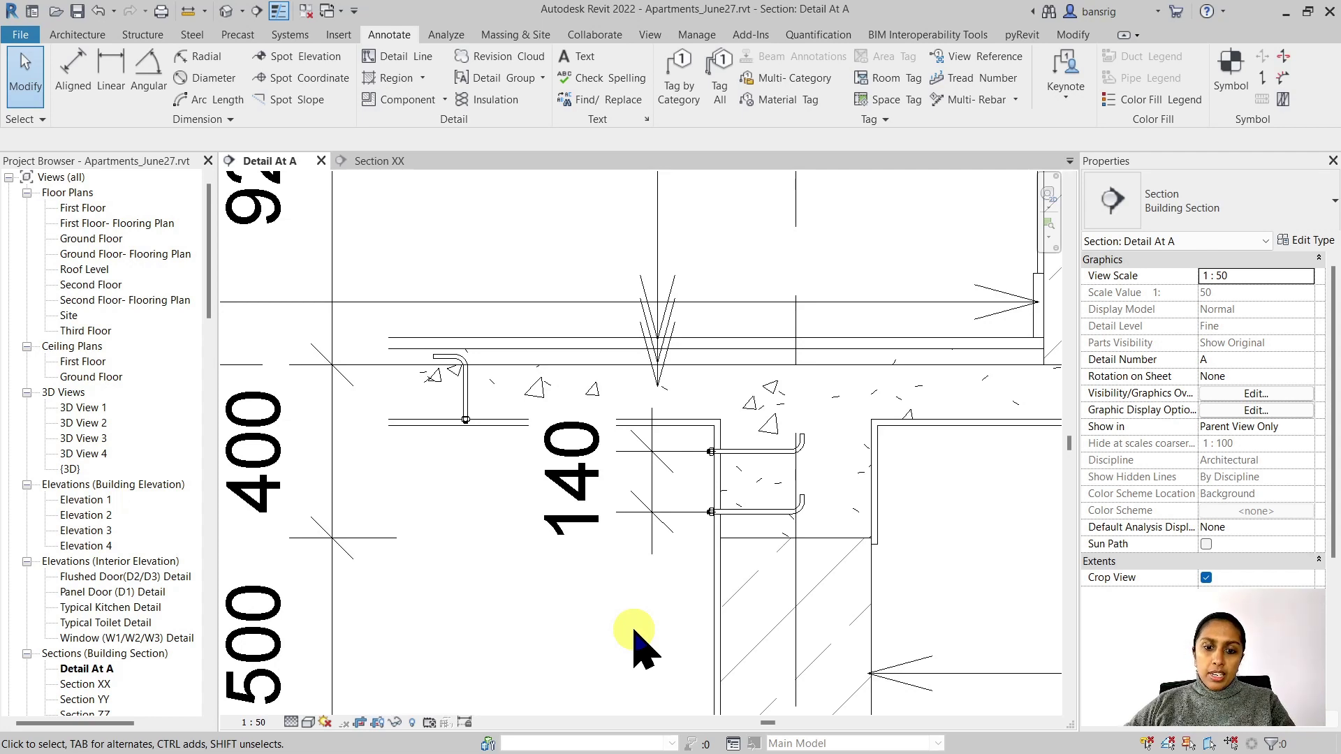
Change the new anchor bolt's type to M22.
{"action": "left_click", "coordinate": [468, 398]}
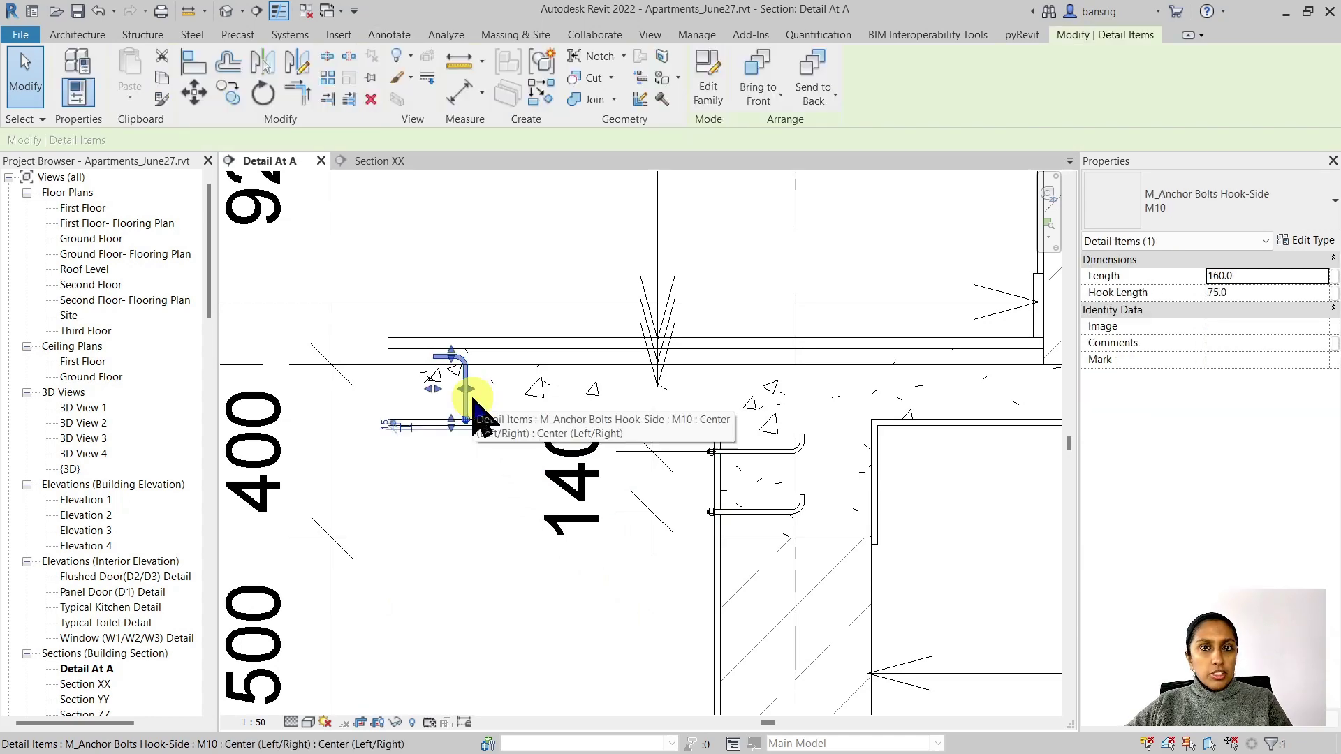
{"action": "left_click", "coordinate": [1146, 204]}
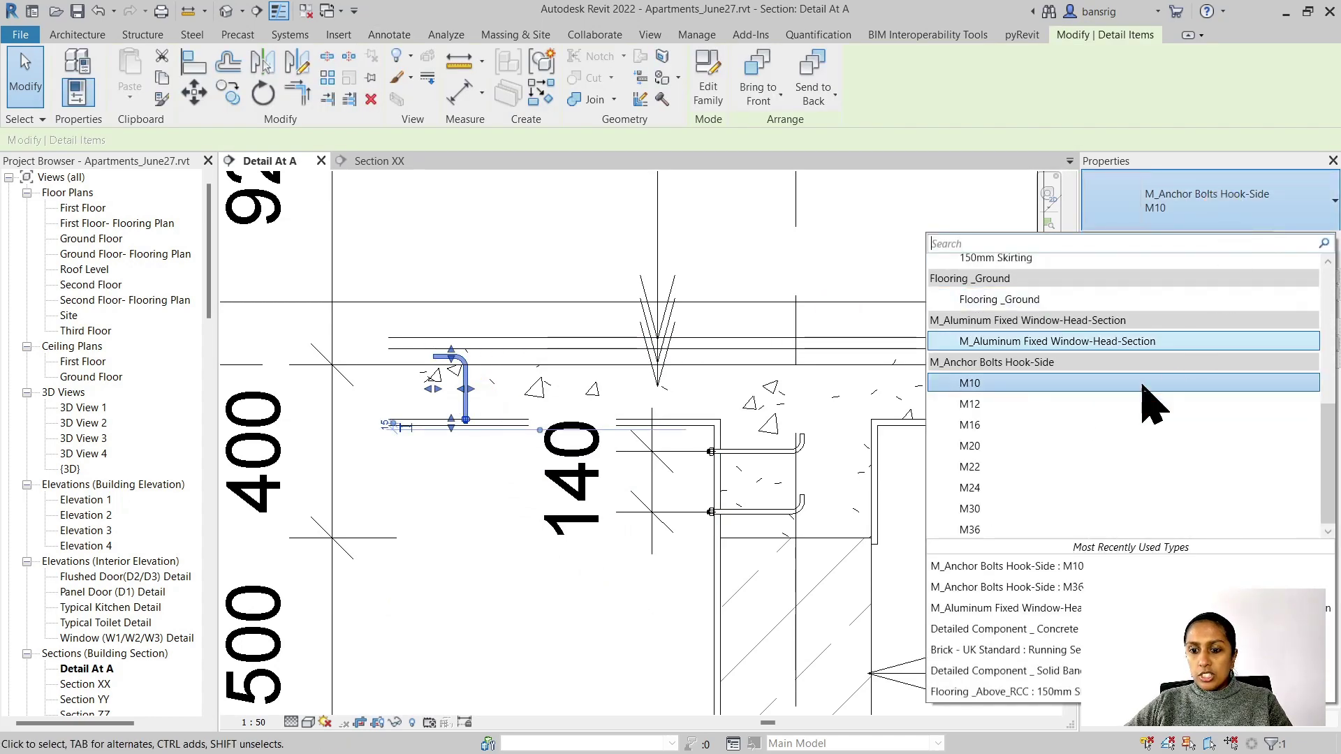
{"action": "left_click", "coordinate": [981, 467]}
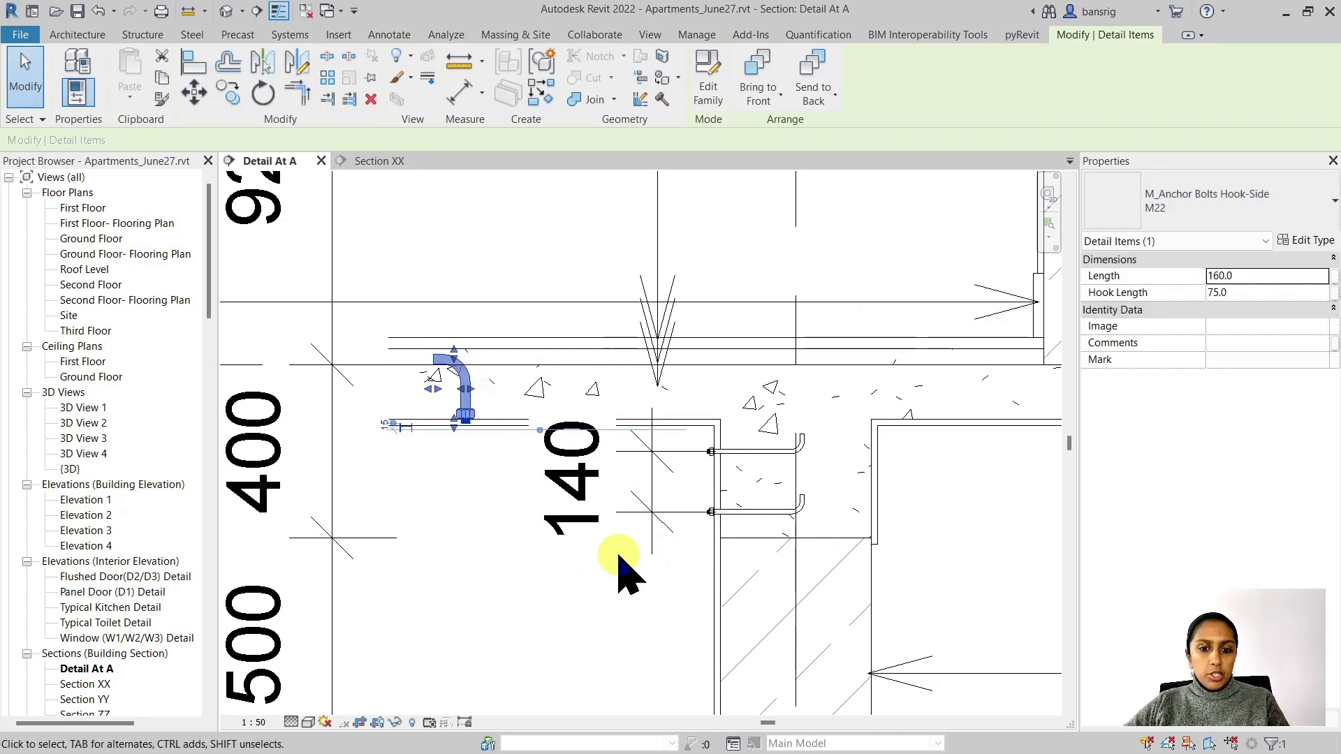
{"action": "left_click", "coordinate": [485, 559]}
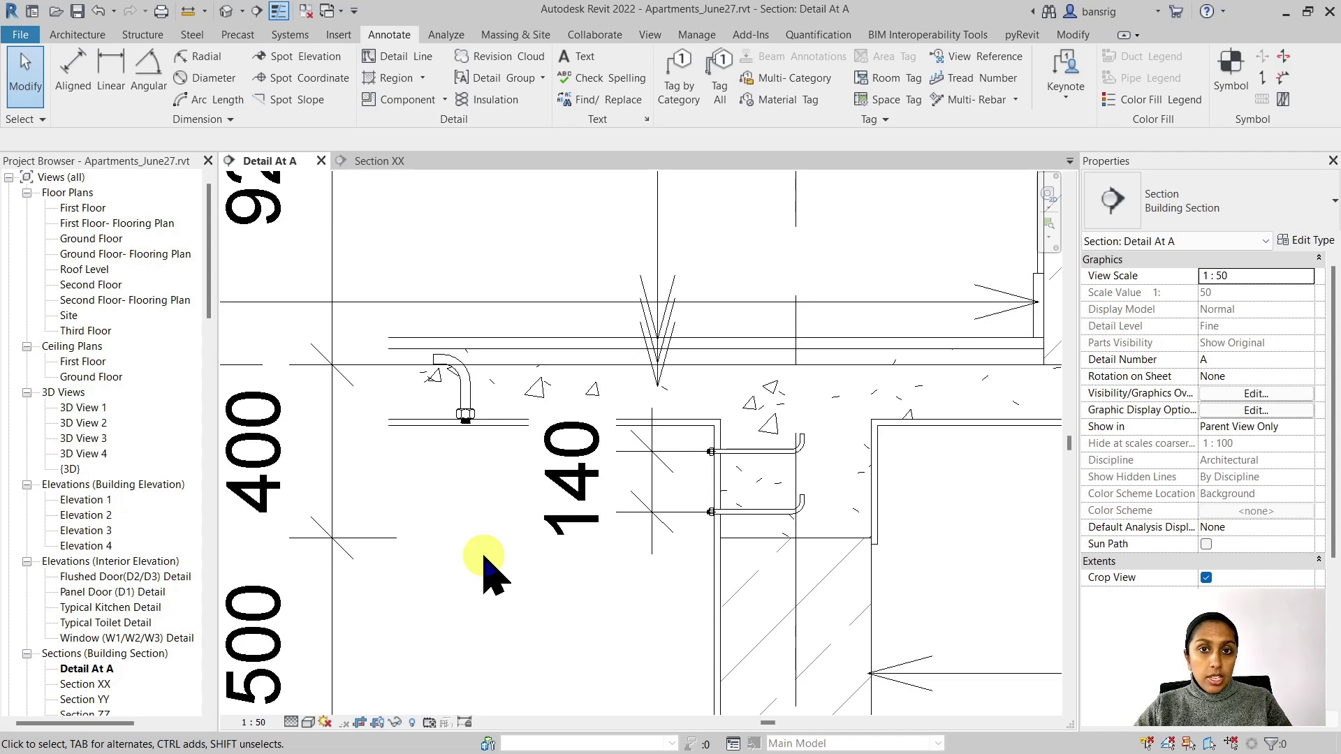
Start a new Schedule/Quantities table for the Detail Items category.
{"action": "left_click", "coordinate": [650, 35]}
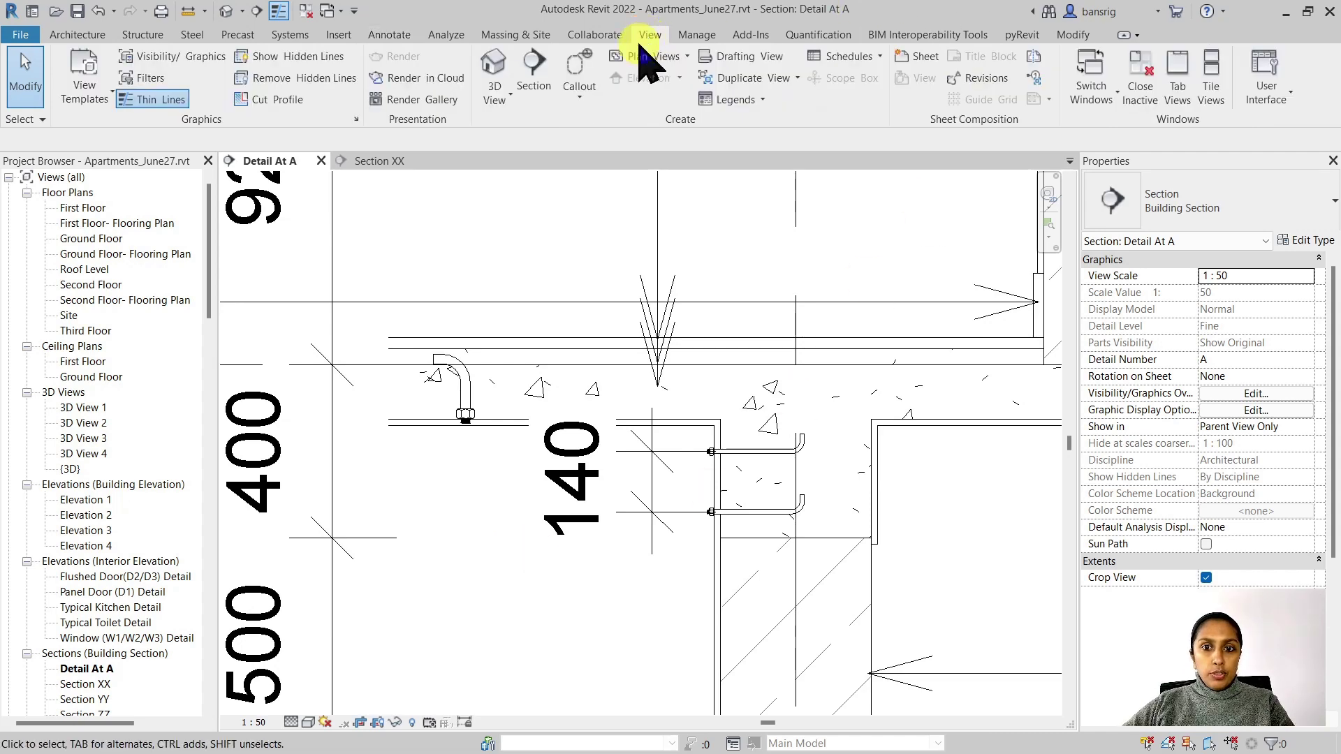
{"action": "left_click", "coordinate": [846, 57]}
{"action": "left_click", "coordinate": [853, 83]}
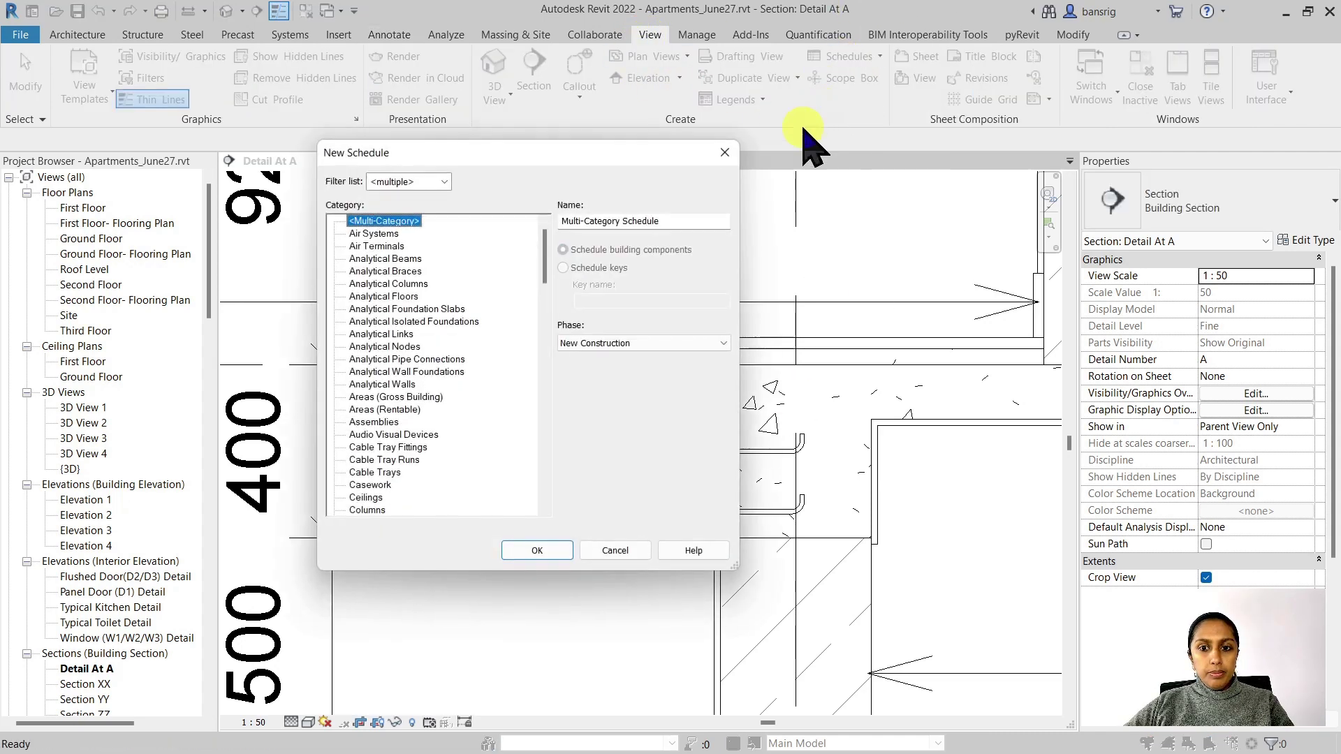
{"action": "left_click", "coordinate": [407, 359]}
{"action": "scroll", "coordinate": [427, 395], "scroll_direction": "down", "scroll_amount": 4}
{"action": "left_click", "coordinate": [391, 459]}
{"action": "left_click", "coordinate": [526, 550]}
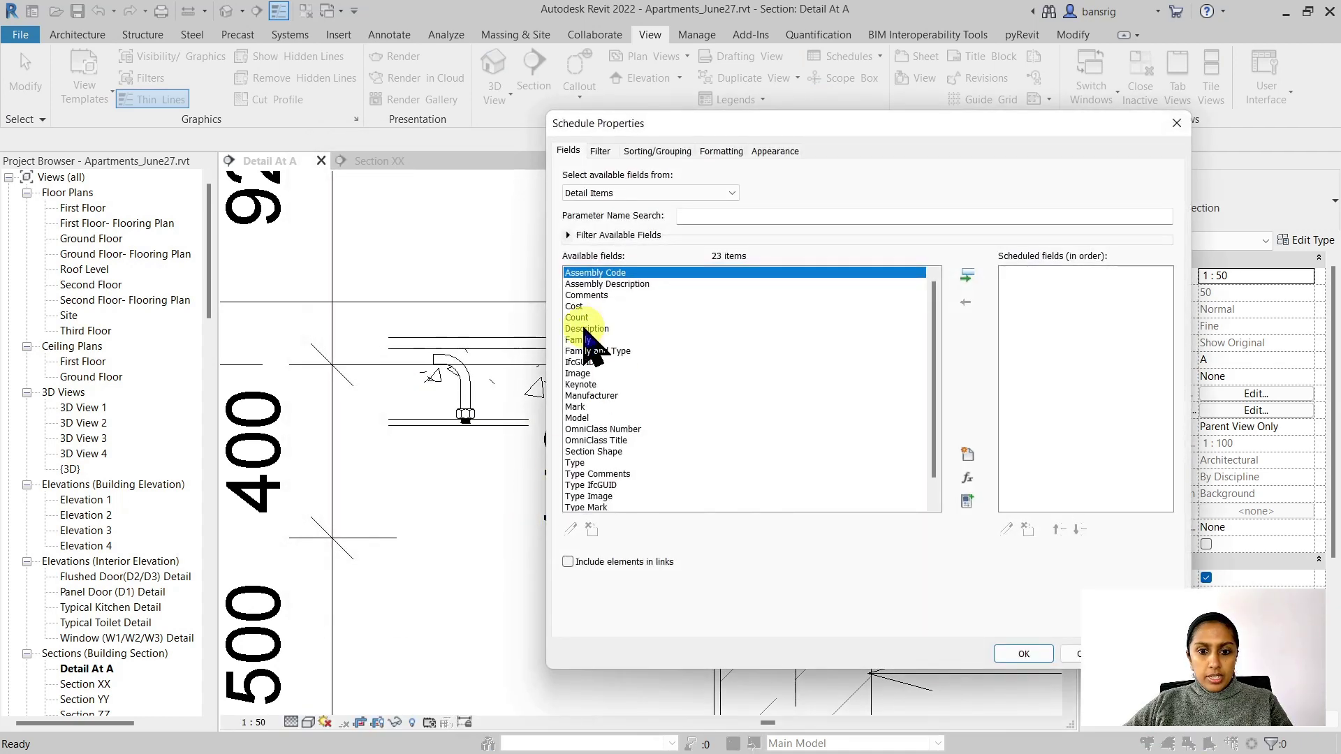
Add Family, Type and Count as the schedule's columns.
{"action": "double_click", "coordinate": [583, 341]}
{"action": "left_click", "coordinate": [587, 396]}
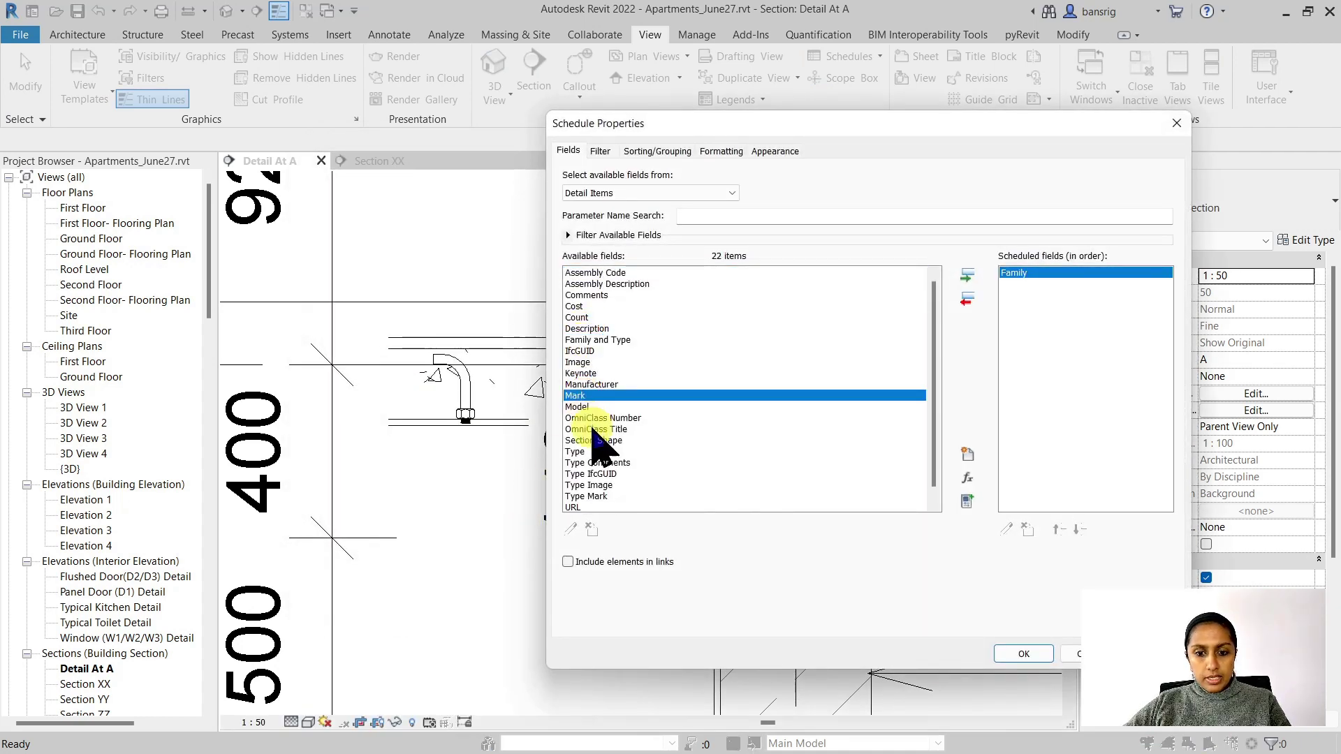
{"action": "double_click", "coordinate": [586, 452]}
{"action": "double_click", "coordinate": [577, 317]}
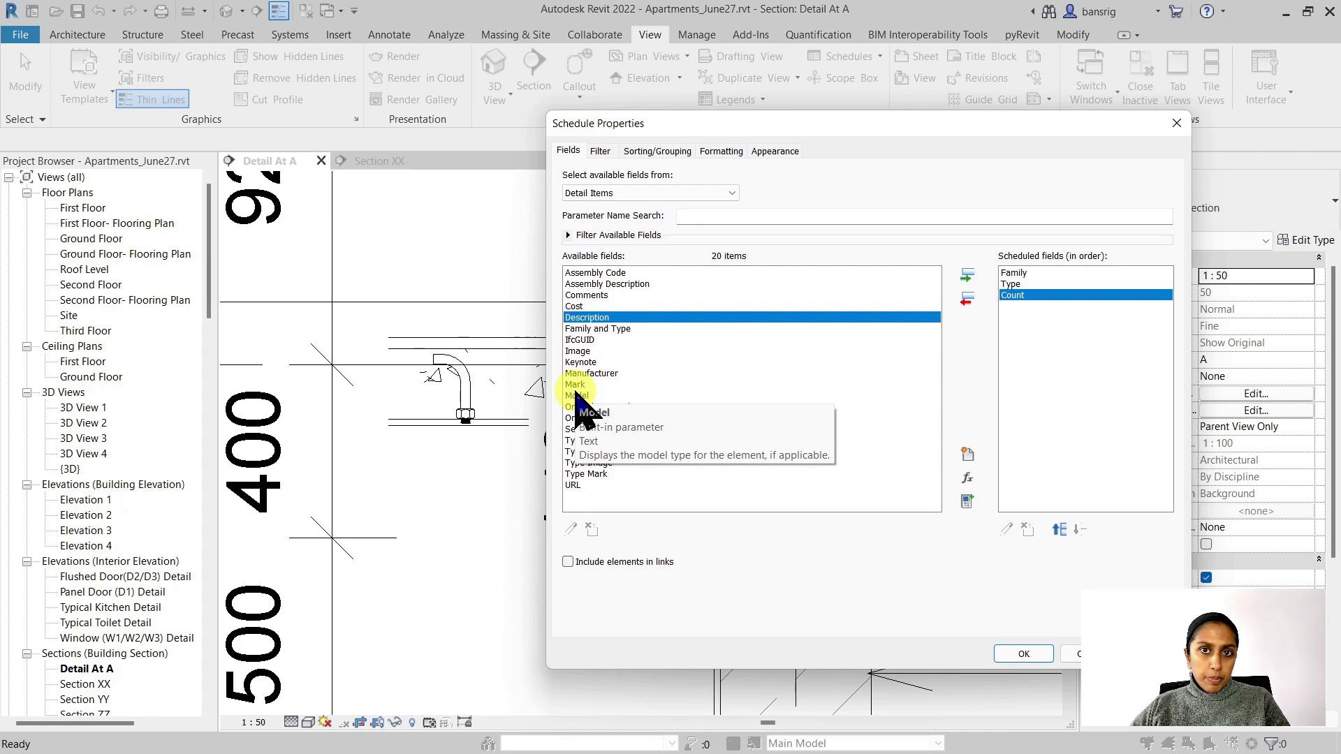
Filter the schedule to Family equals M_Anchor Bolts Hook-Side.
{"action": "left_click", "coordinate": [602, 150]}
{"action": "left_click", "coordinate": [641, 178]}
{"action": "left_click", "coordinate": [658, 203]}
{"action": "left_click", "coordinate": [1090, 178]}
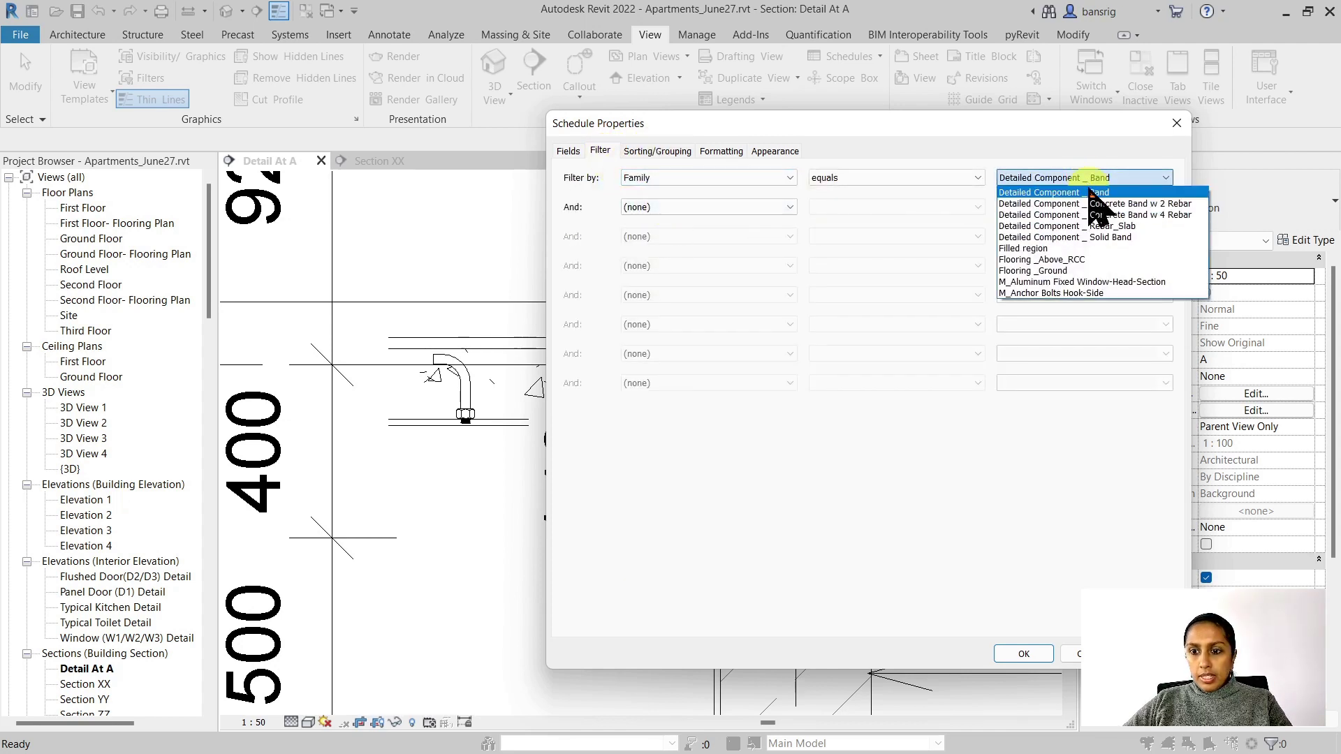
{"action": "left_click", "coordinate": [1073, 293]}
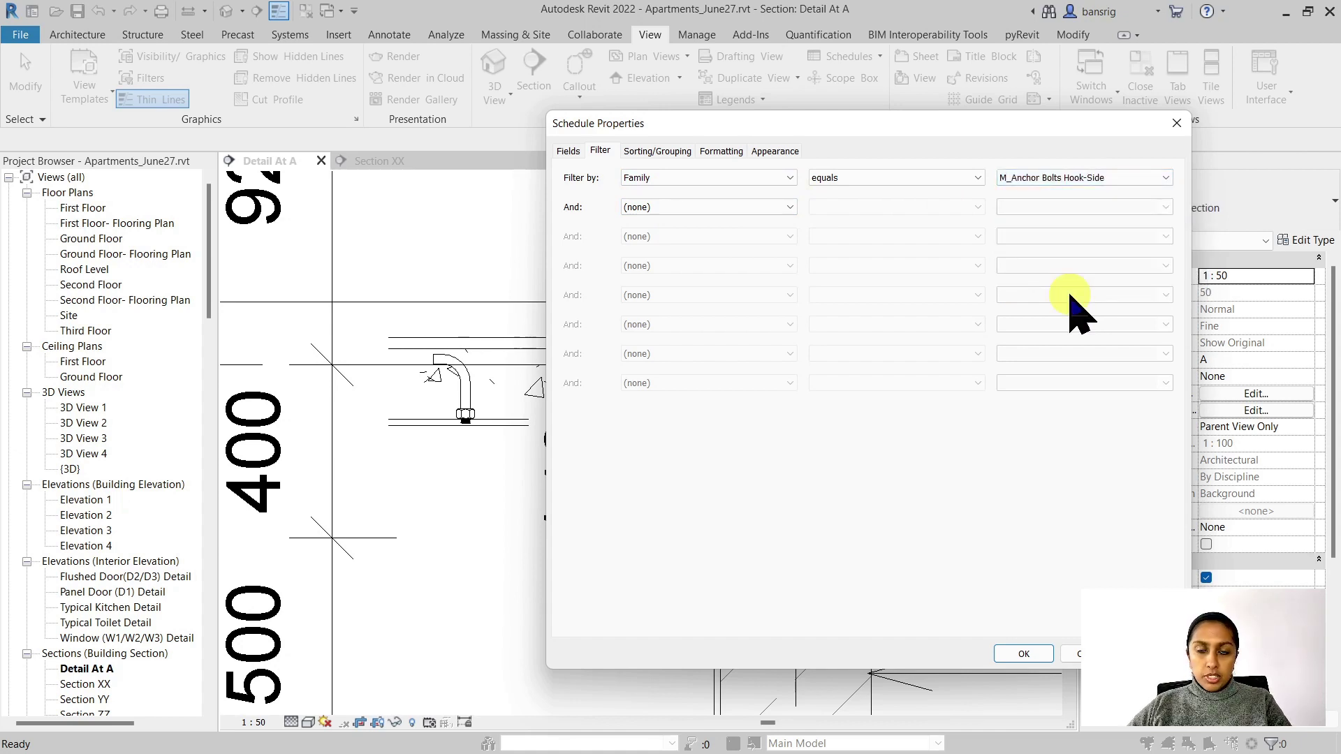
Turn off Itemize every instance, enable grand totals, and create the schedule.
{"action": "left_click", "coordinate": [1024, 654]}
{"action": "left_click", "coordinate": [600, 150]}
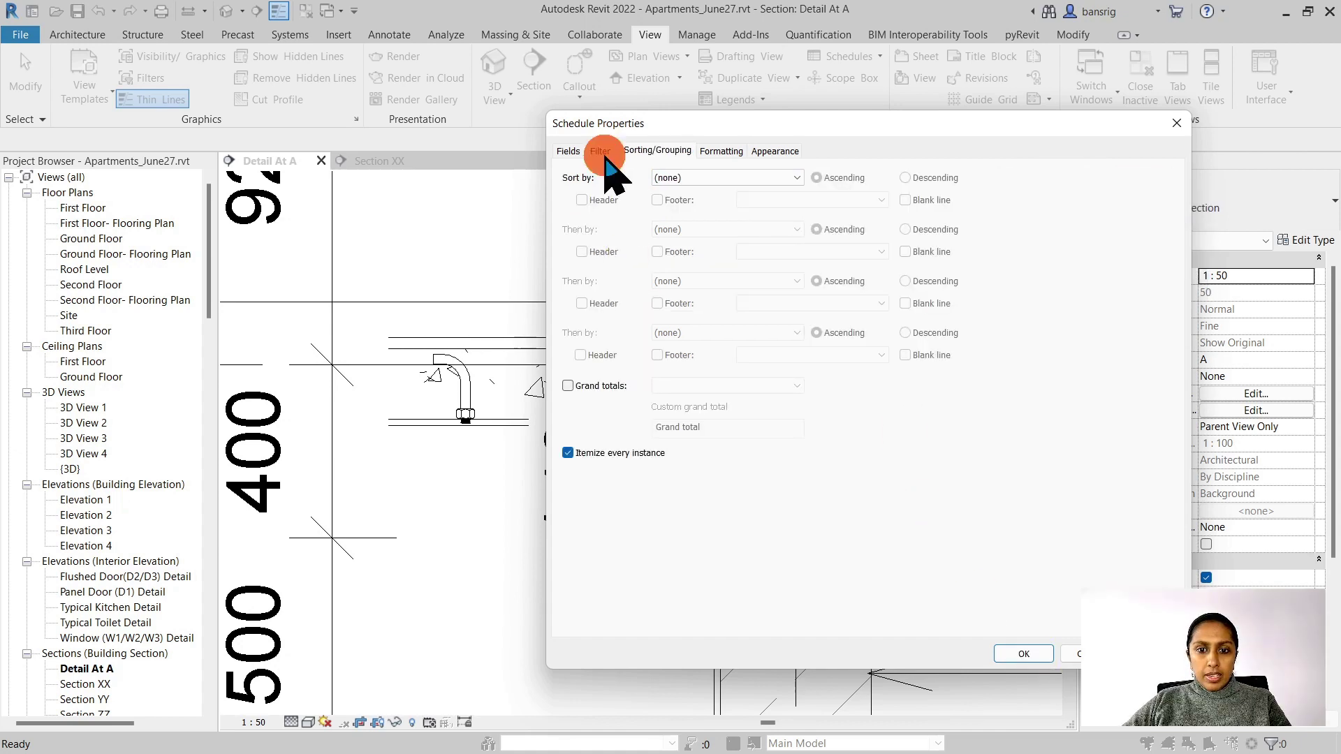
{"action": "left_click", "coordinate": [640, 151]}
{"action": "left_click", "coordinate": [599, 452]}
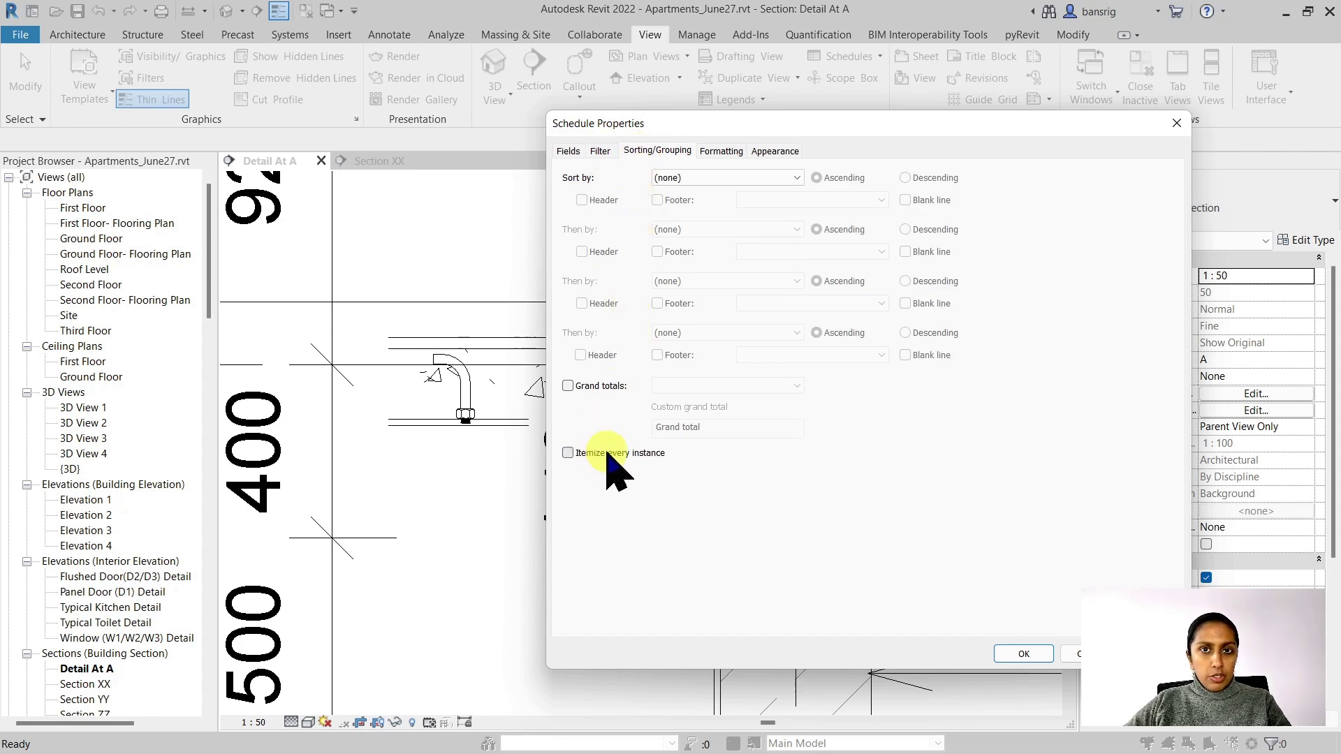
{"action": "left_click", "coordinate": [589, 385]}
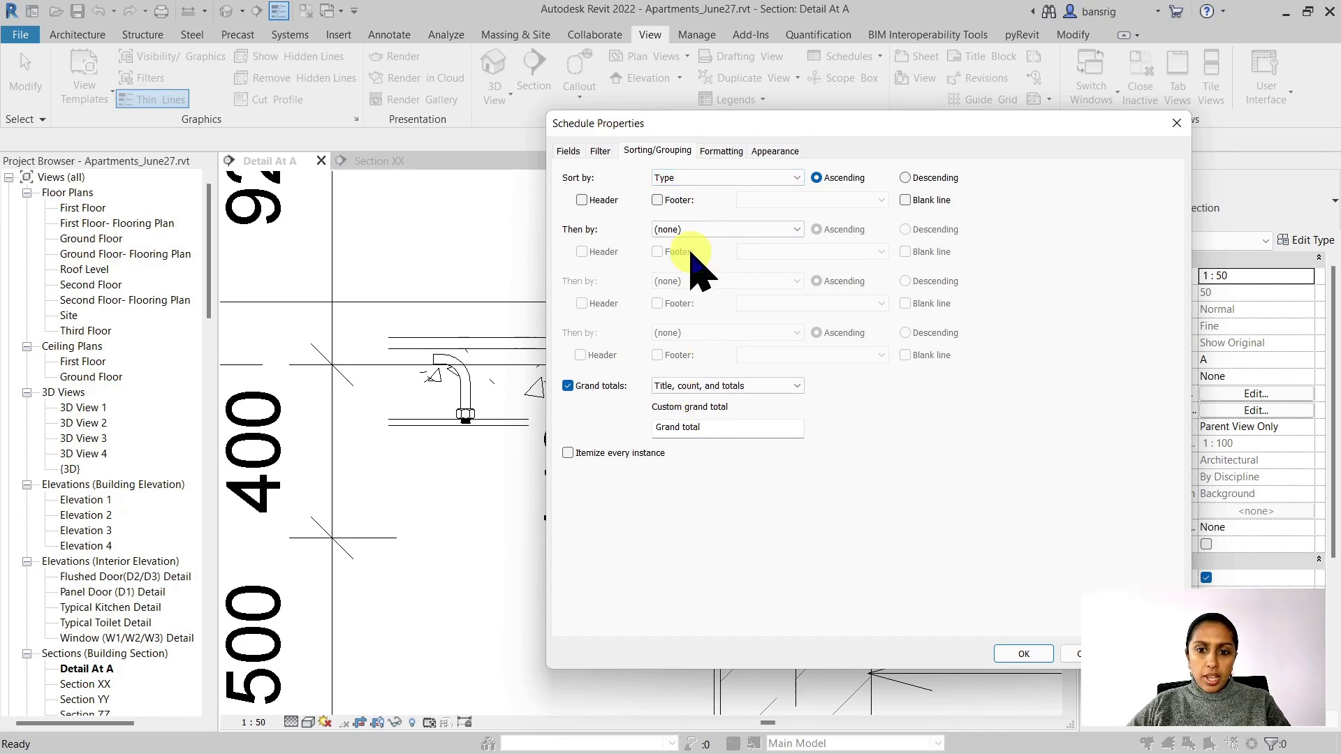
{"action": "left_click", "coordinate": [1024, 654]}
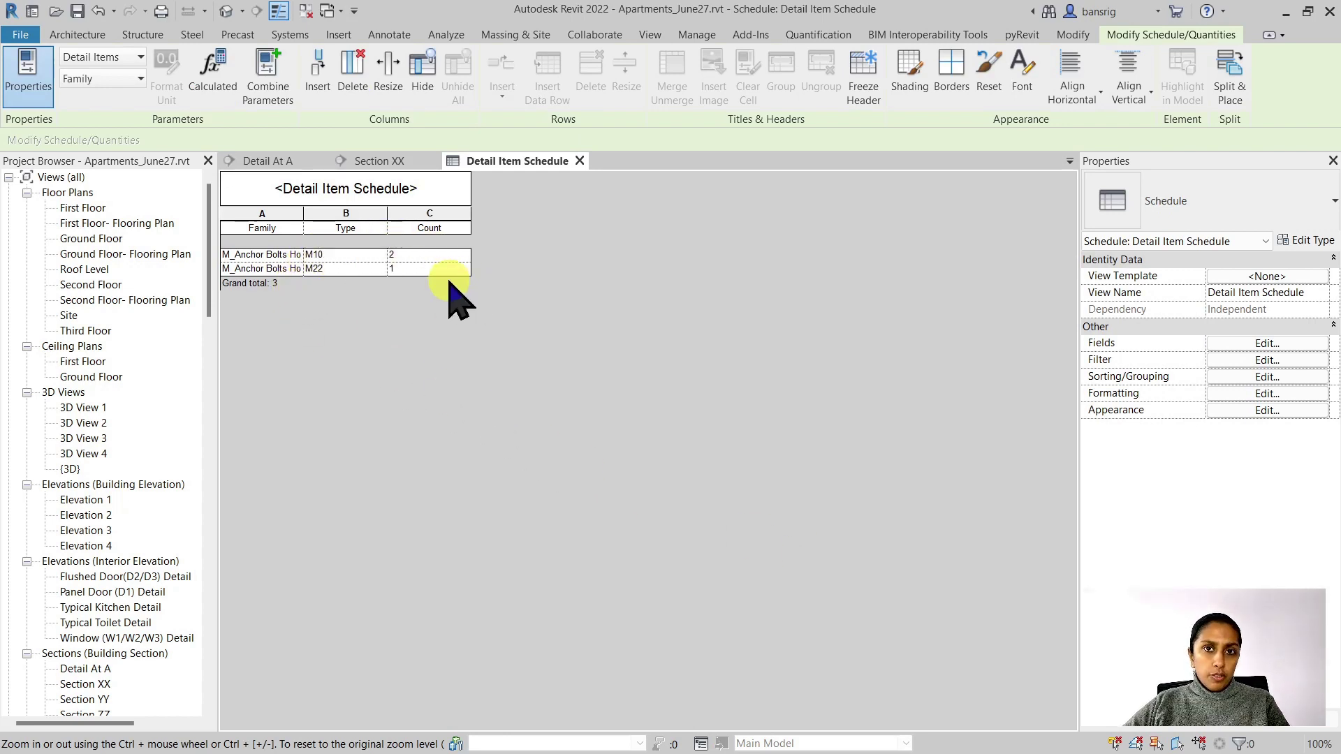
Add another M22 hook bolt in the Detail At A upper slab and return to the schedule.
{"action": "left_click", "coordinate": [275, 161]}
{"action": "left_click", "coordinate": [526, 407]}
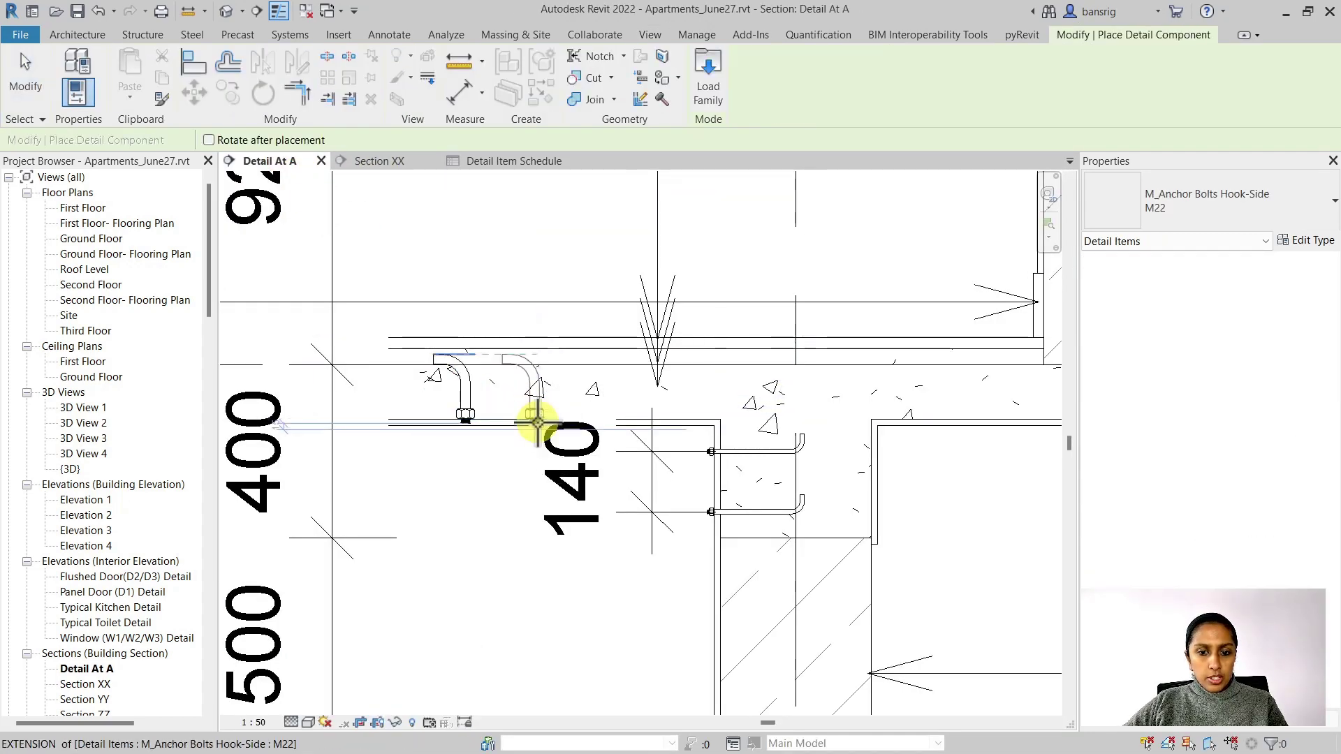
{"action": "key", "text": "Escape"}
{"action": "key", "text": "Escape"}
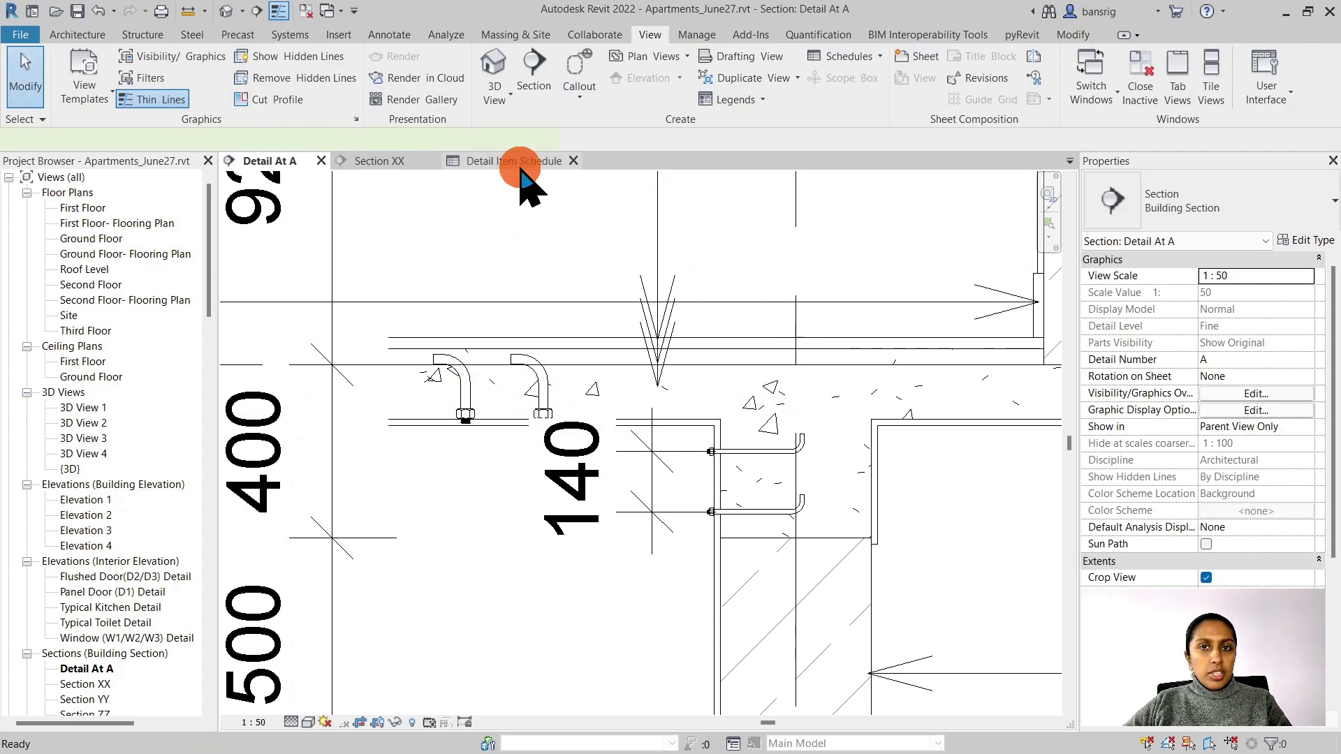
{"action": "left_click", "coordinate": [518, 161]}
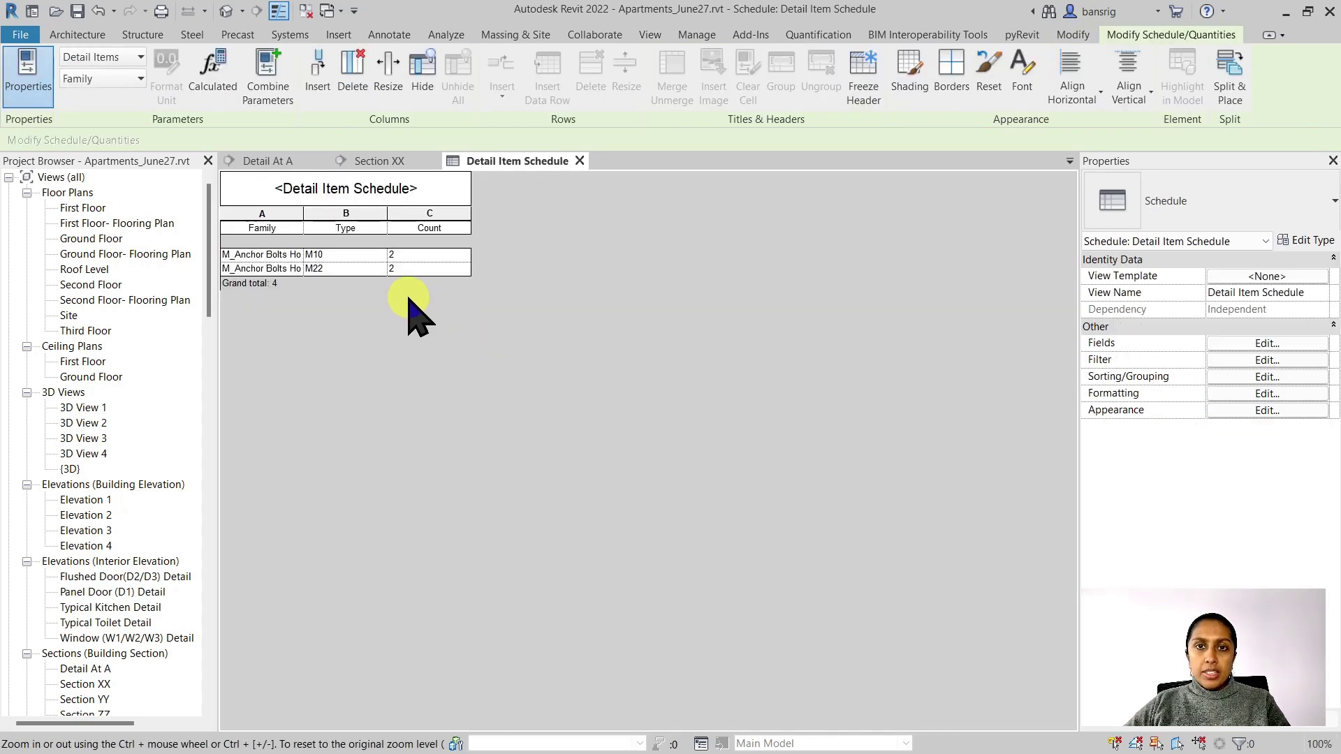